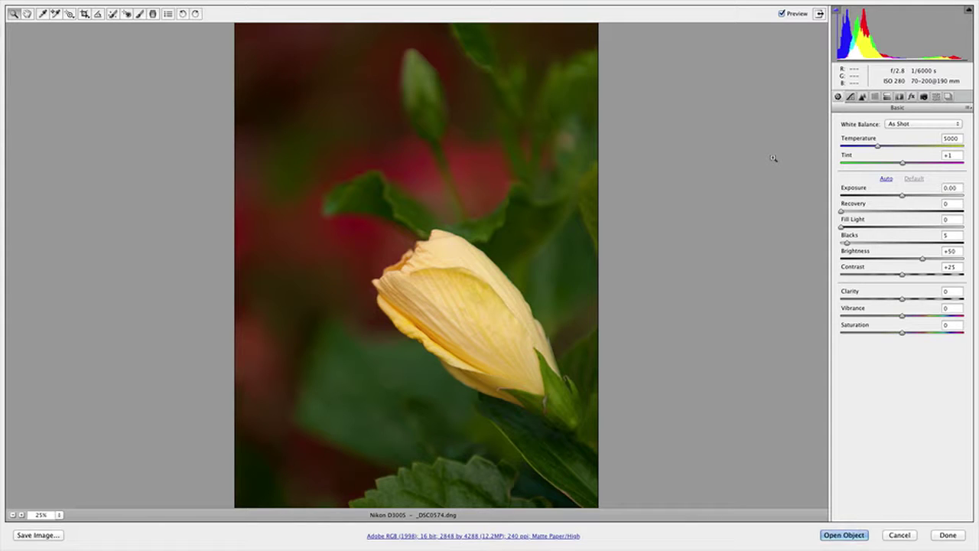
Apply automatic tone adjustments to the raw photo, and set Recovery to 85 and Blacks to 9.
click(886, 179)
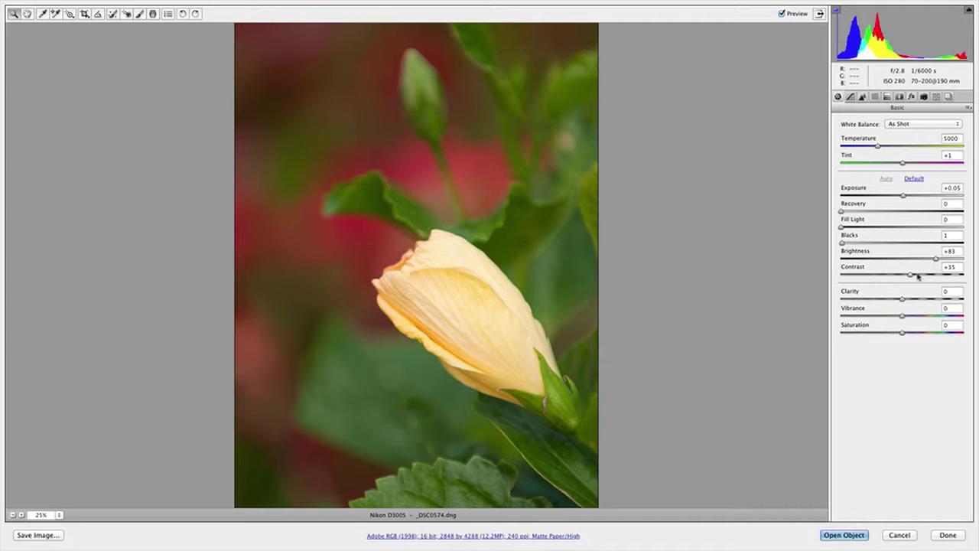
drag(843, 212, 947, 216)
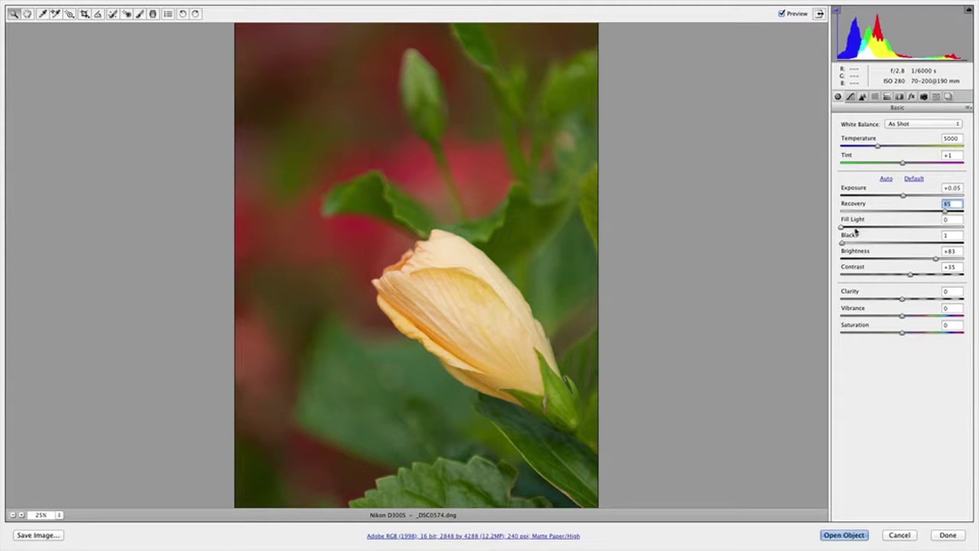
drag(845, 244, 853, 244)
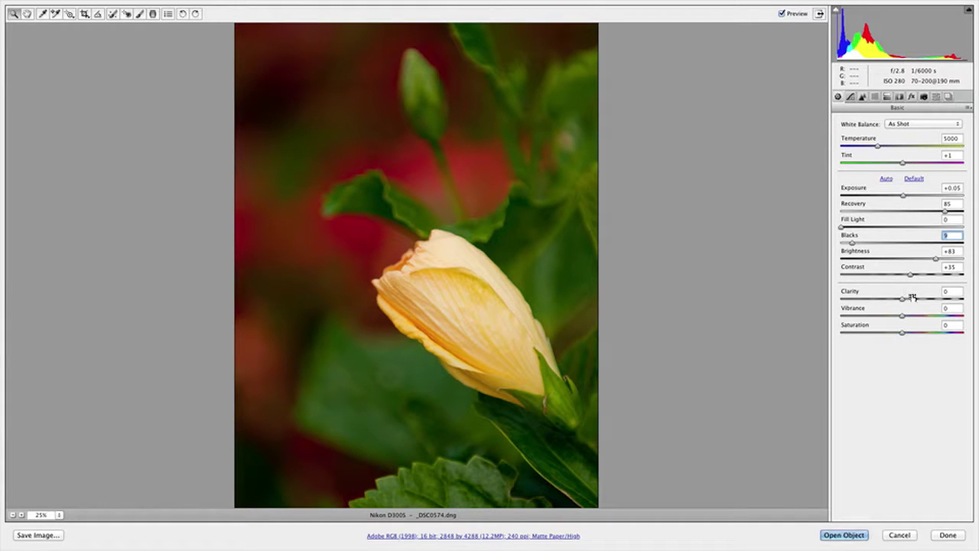
Set the photo's Clarity to +77 and Contrast to +47.
drag(903, 299, 949, 306)
key(super+alt+0)
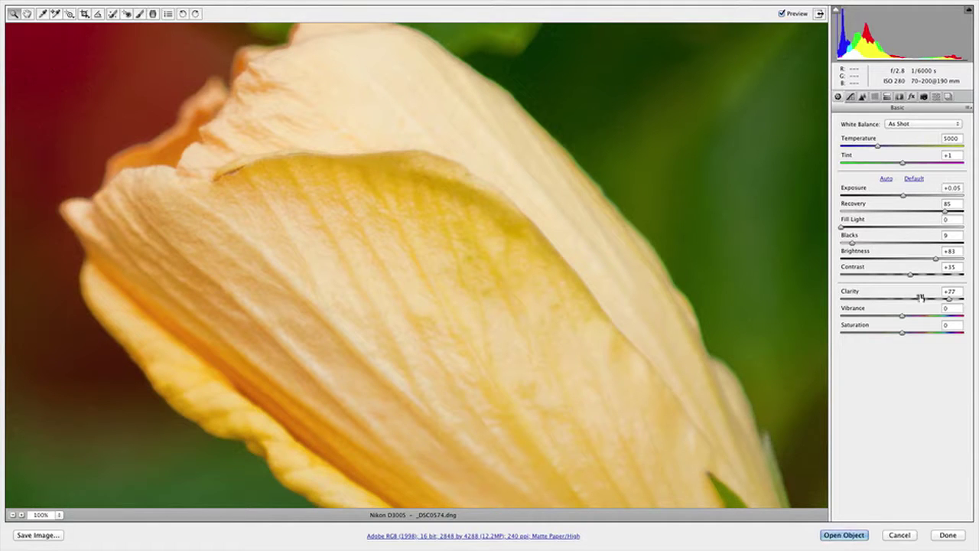
drag(913, 278, 922, 277)
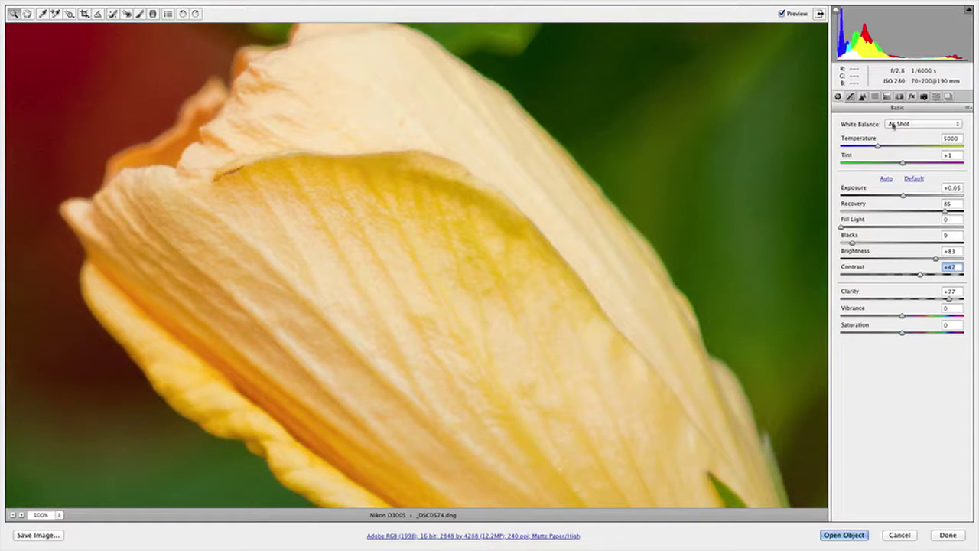
Set the sharpening Amount to 69, and the noise reduction to Luminance 27 with Luminance Detail 30.
click(862, 98)
drag(862, 137, 900, 139)
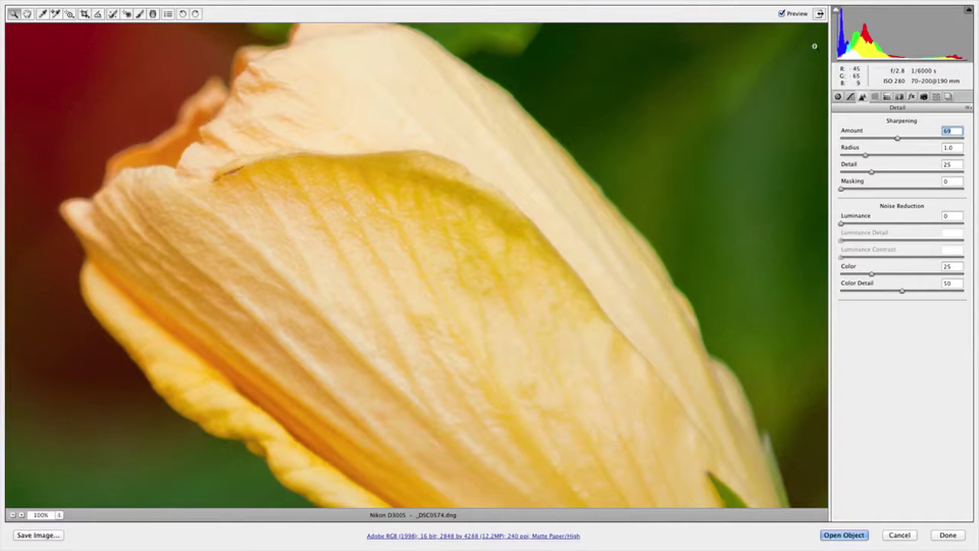
click(782, 14)
drag(843, 224, 875, 245)
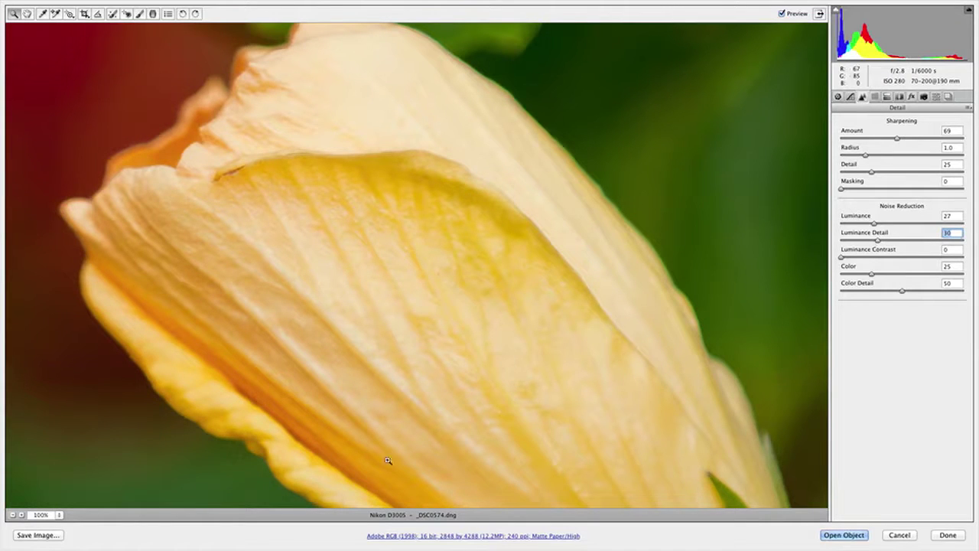
Crop the photo to about 2611 by 3656 pixels around both flower buds, trimming mostly the left and lower edges.
click(58, 516)
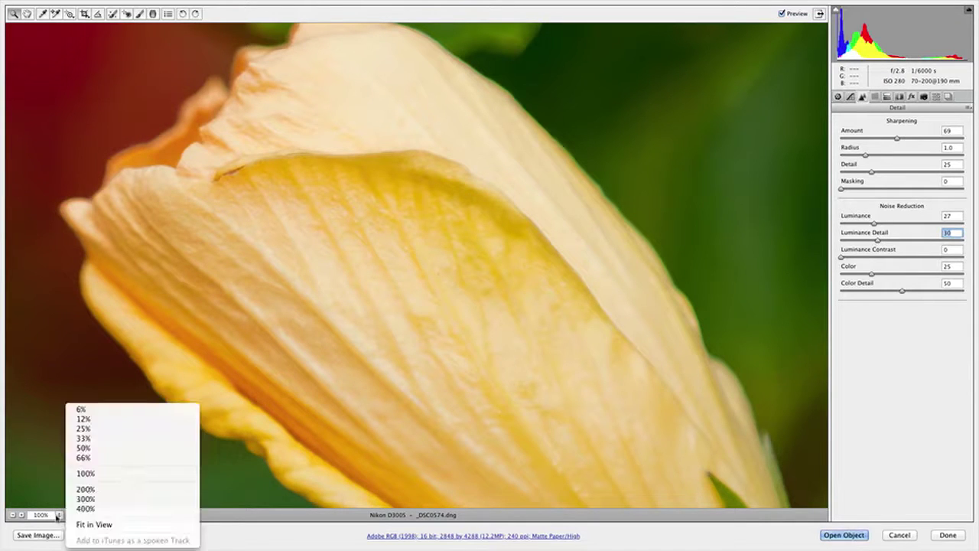
click(95, 525)
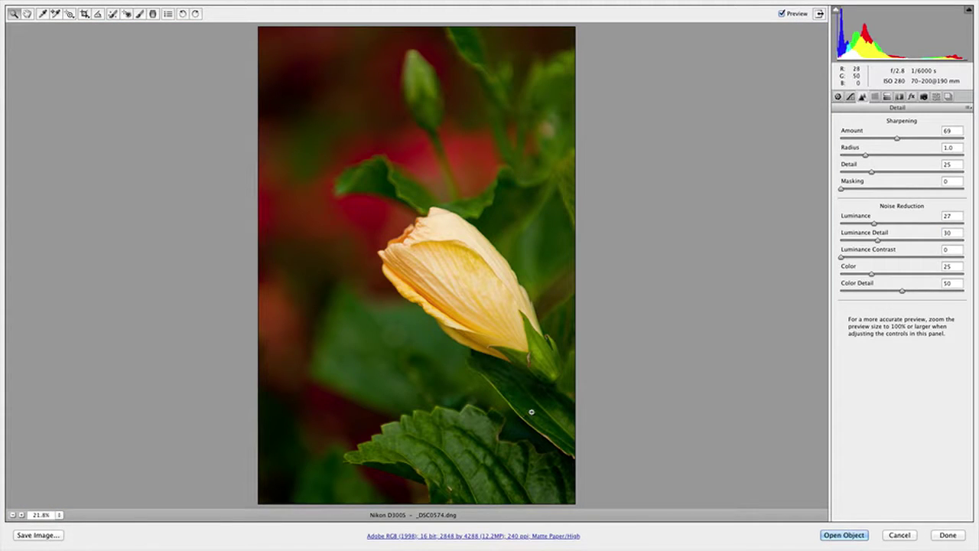
click(85, 13)
click(99, 83)
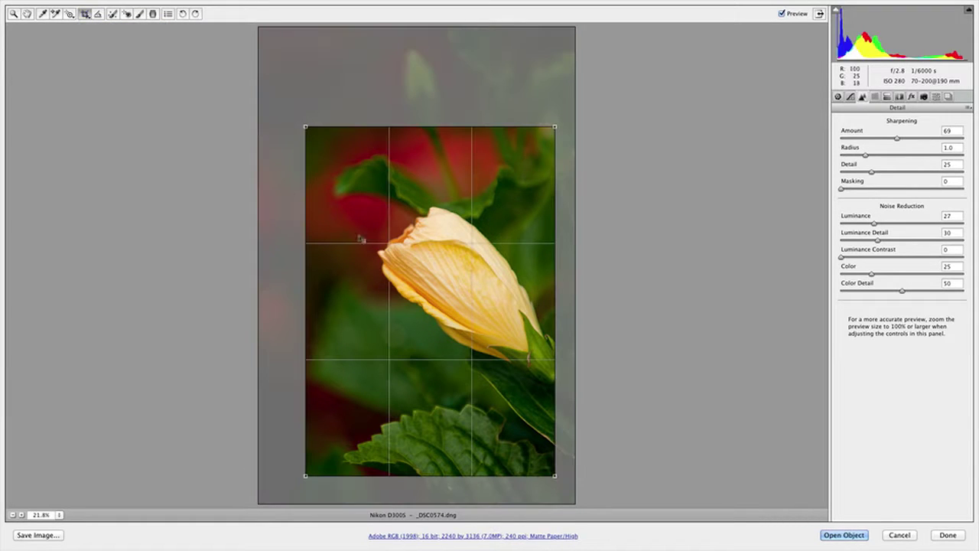
drag(469, 257, 470, 266)
key(shift+Up)
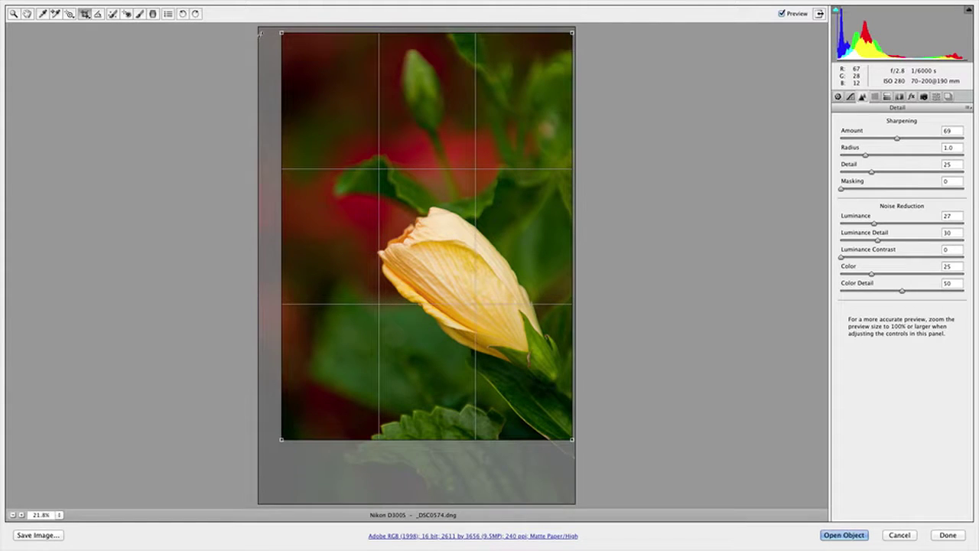
key(Return)
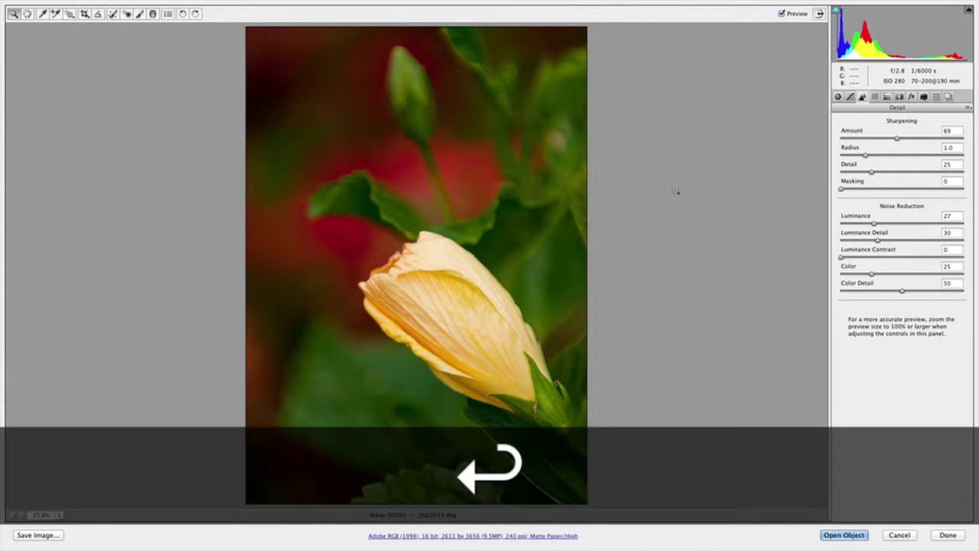
Add a post-crop vignette with Amount -65, Midpoint 70, Feather 72 and Highlights 33, and open the photo in Photoshop as a smart object.
click(911, 97)
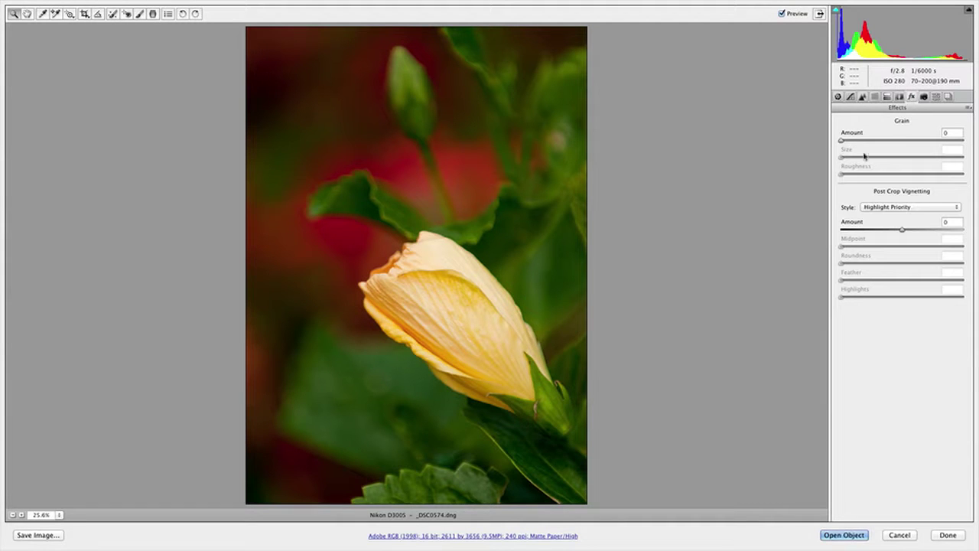
drag(902, 230, 923, 251)
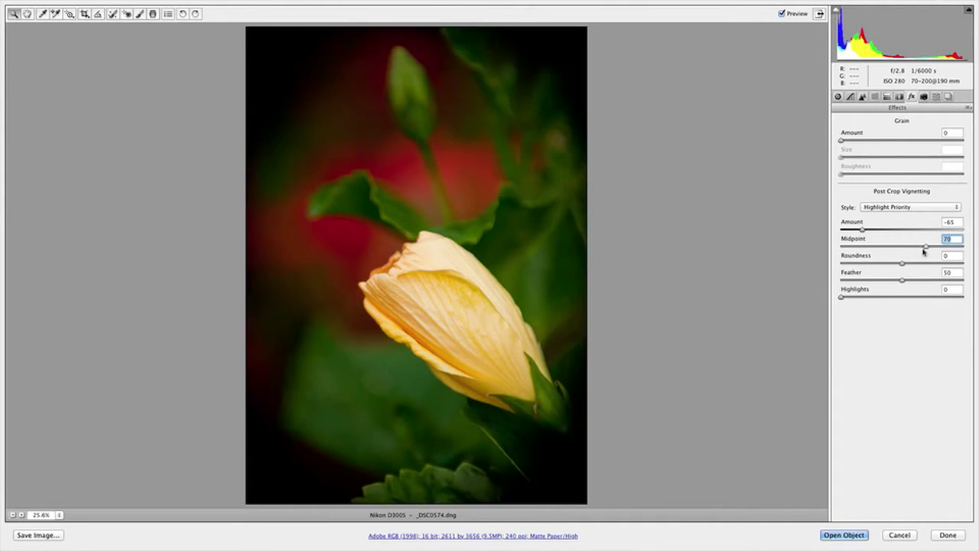
drag(859, 298, 930, 283)
click(902, 282)
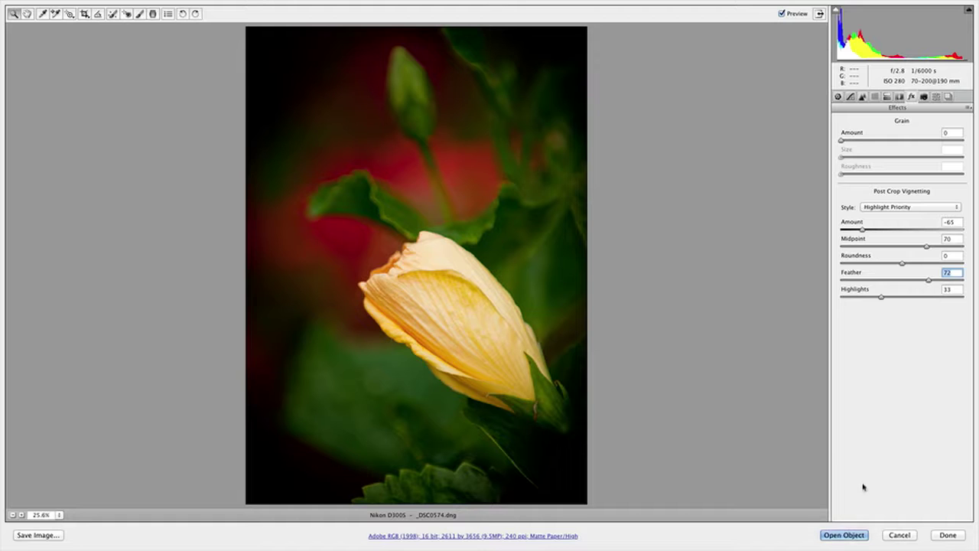
click(847, 534)
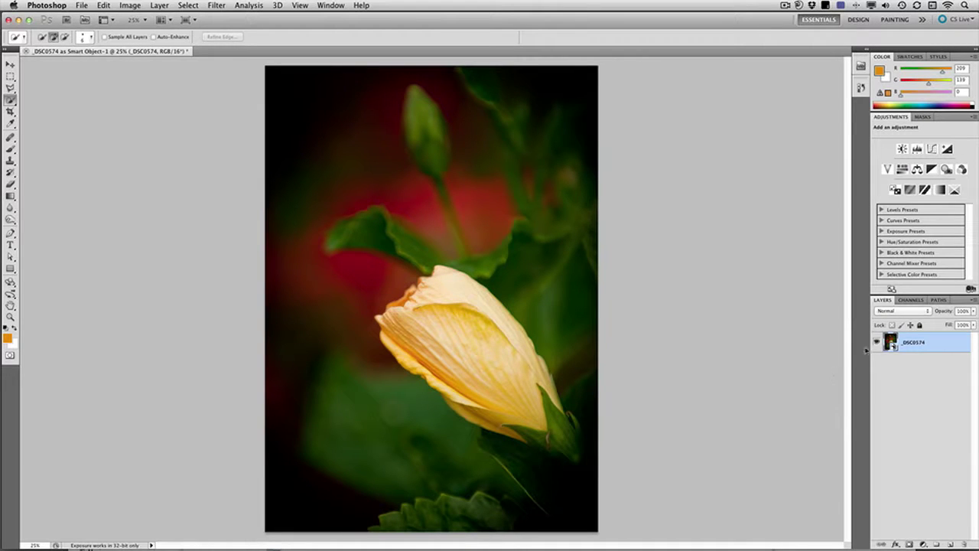
Add a Curves adjustment that darkens the shadows (input 20, output 10) and brightens the flower's highlights (input 204, output 213).
click(930, 149)
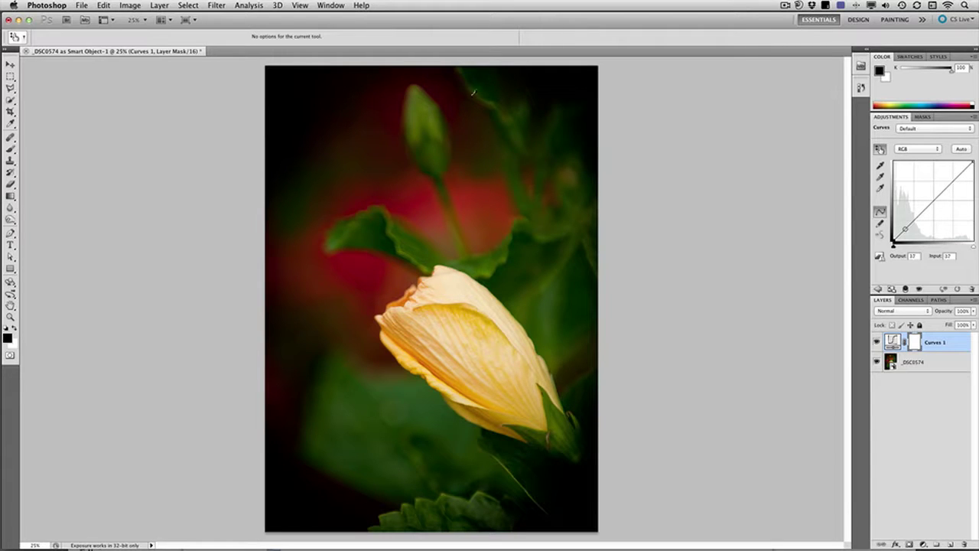
drag(463, 85, 462, 97)
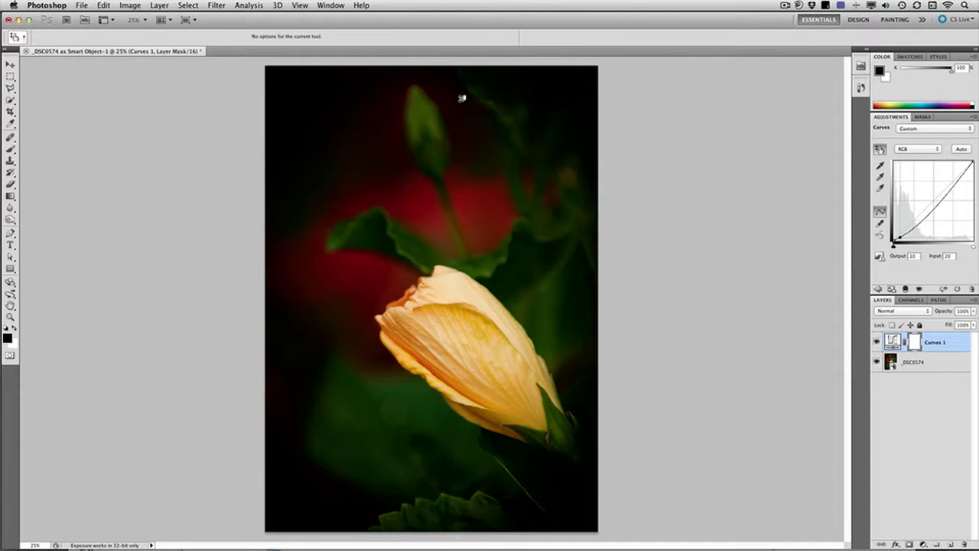
drag(492, 353, 494, 348)
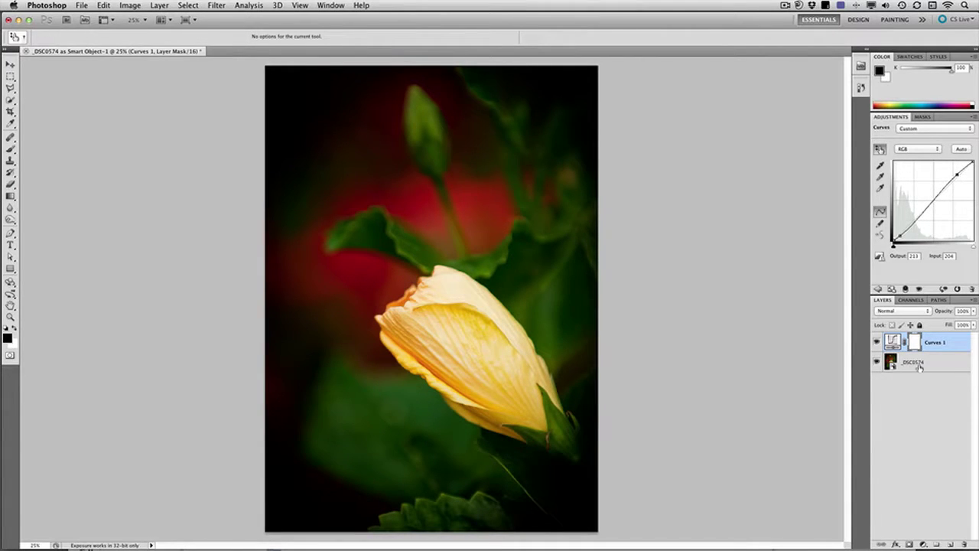
click(878, 289)
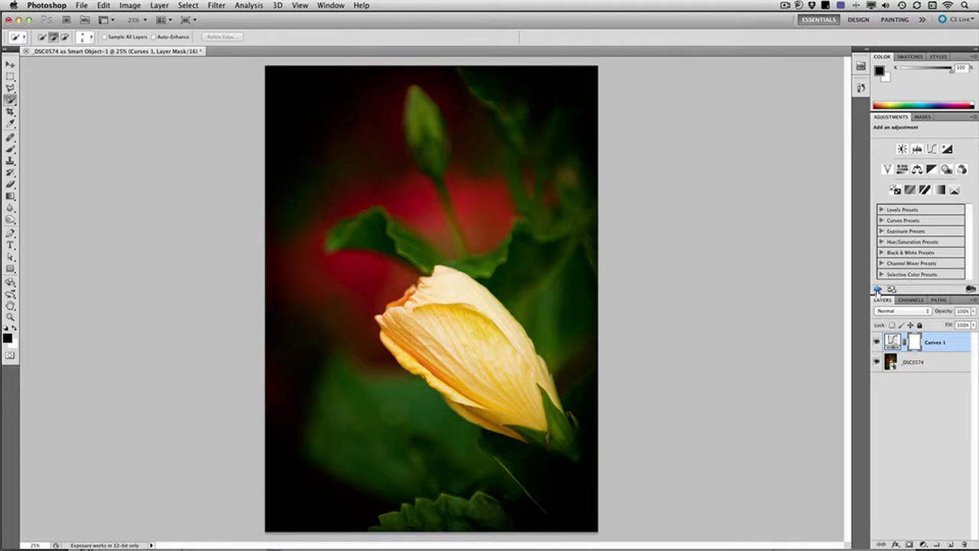
Add a Black & White adjustment layer and tune it on the image to Reds 68, Yellows 82 and Greens 121.
click(931, 170)
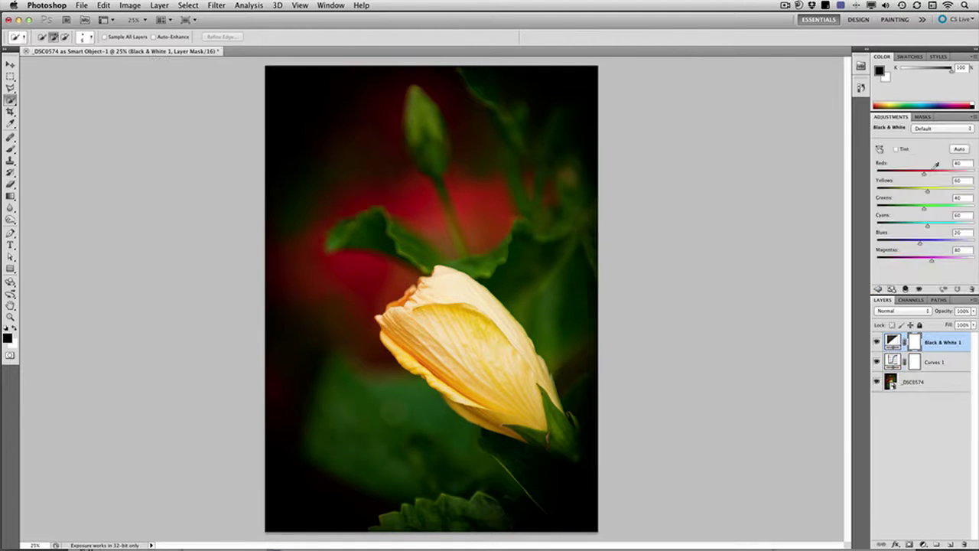
click(880, 150)
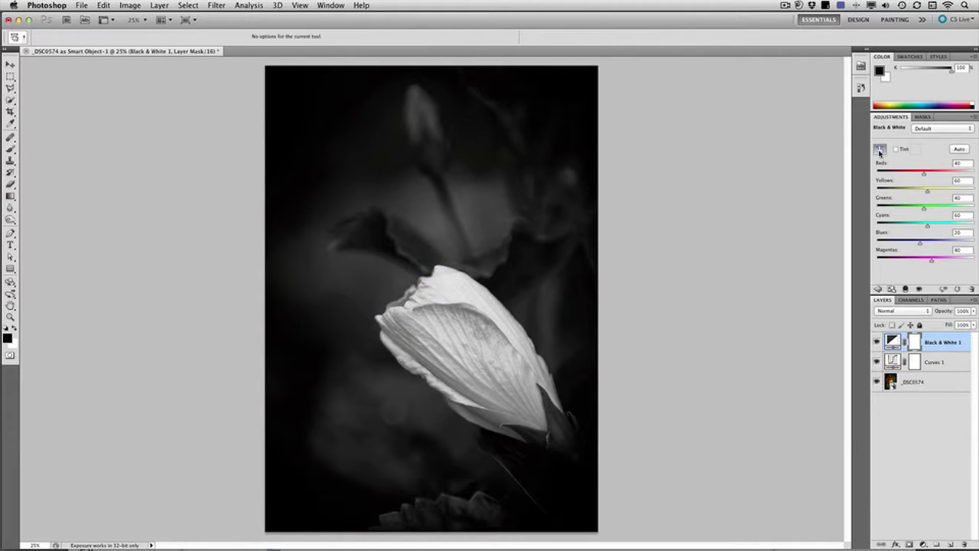
mouse_move(461, 321)
mouse_down()
mouse_move(501, 325)
mouse_move(458, 327)
mouse_move(456, 304)
mouse_up()
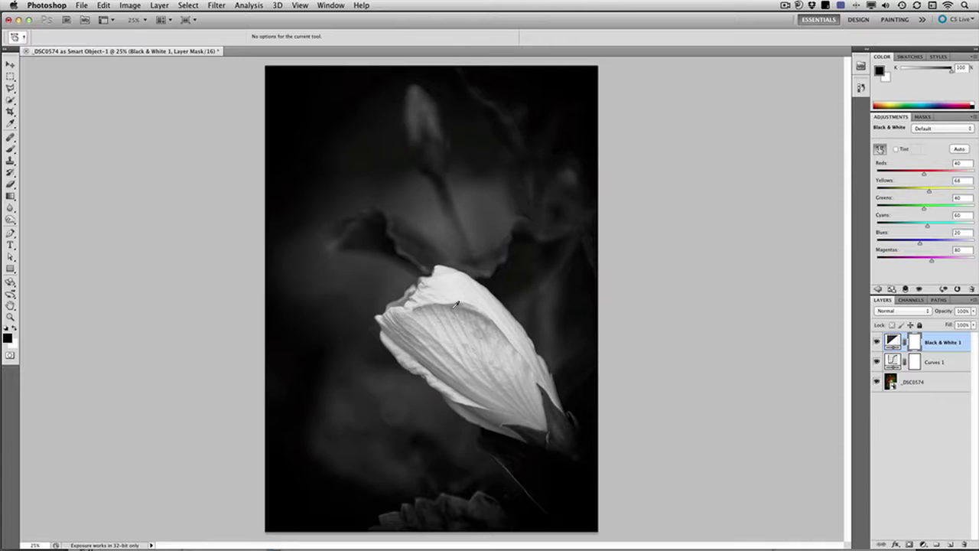
mouse_move(406, 186)
mouse_down()
mouse_move(403, 194)
mouse_move(415, 196)
mouse_up()
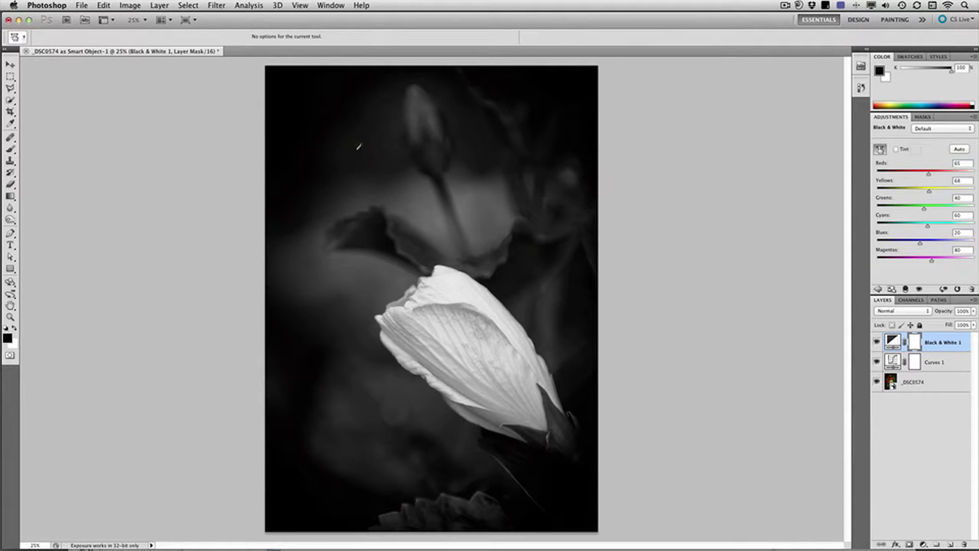
mouse_move(348, 121)
mouse_down()
mouse_move(352, 129)
mouse_move(348, 120)
mouse_up()
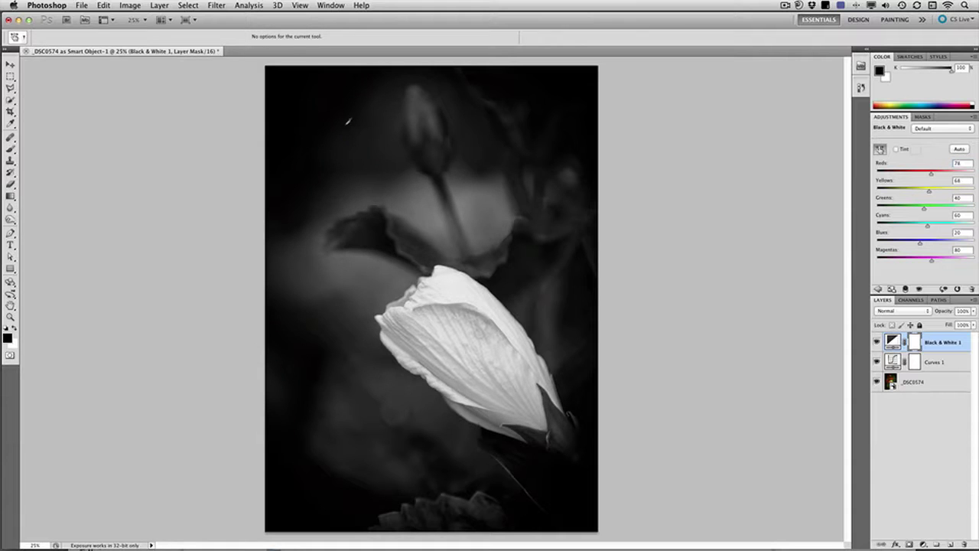
click(563, 434)
drag(563, 434, 568, 426)
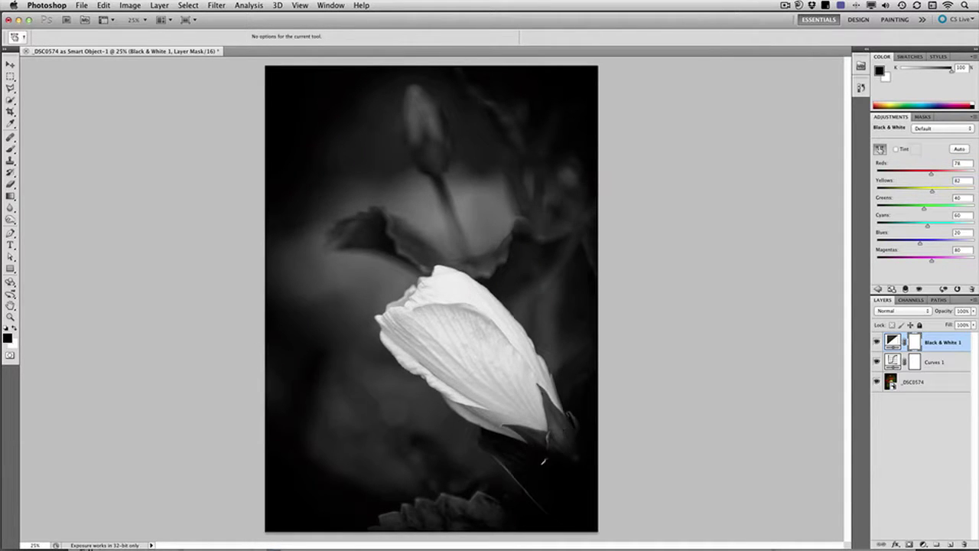
drag(534, 484, 572, 489)
drag(486, 247, 480, 237)
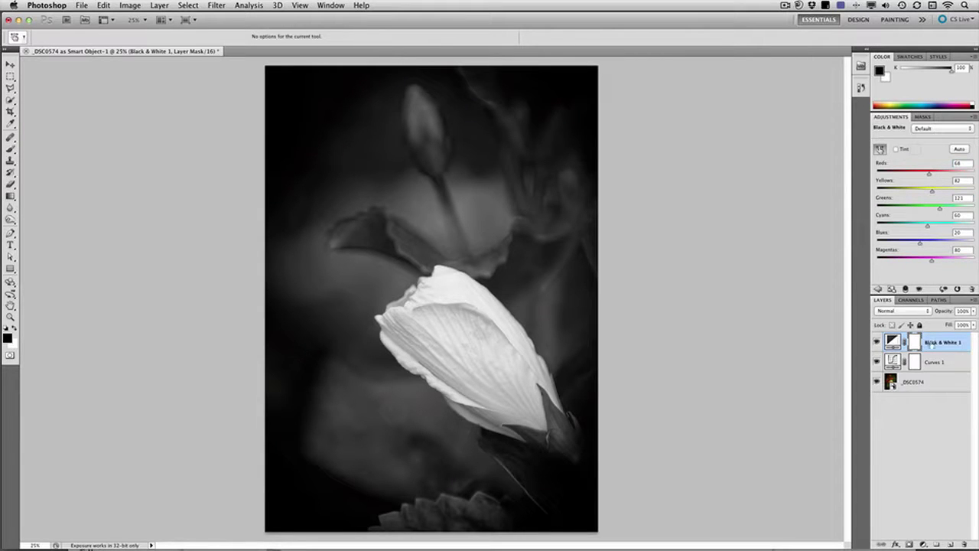
Compare the image with and without the Black & White layer, and try the Overlay, Soft Light and Screen blend modes on it.
click(876, 342)
click(876, 342)
click(876, 341)
click(876, 342)
click(912, 312)
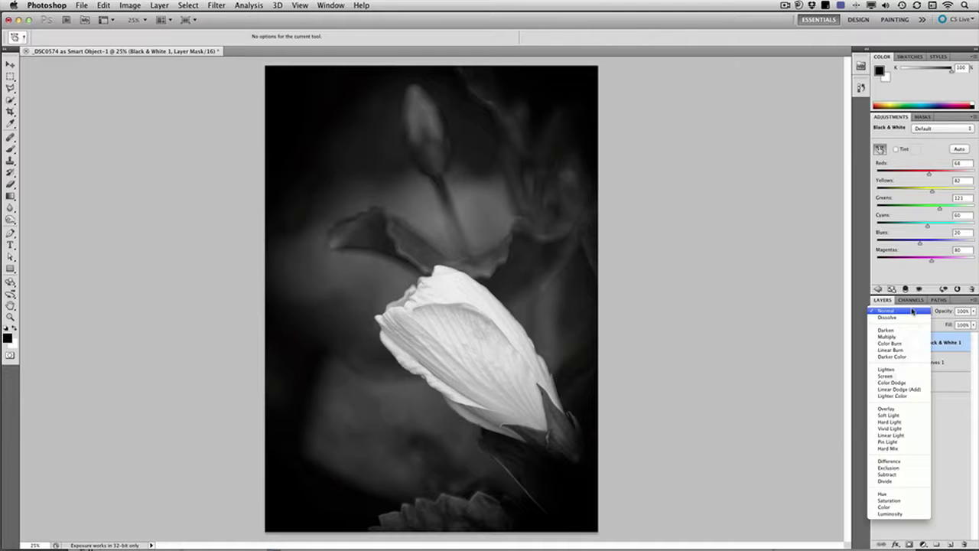
click(915, 410)
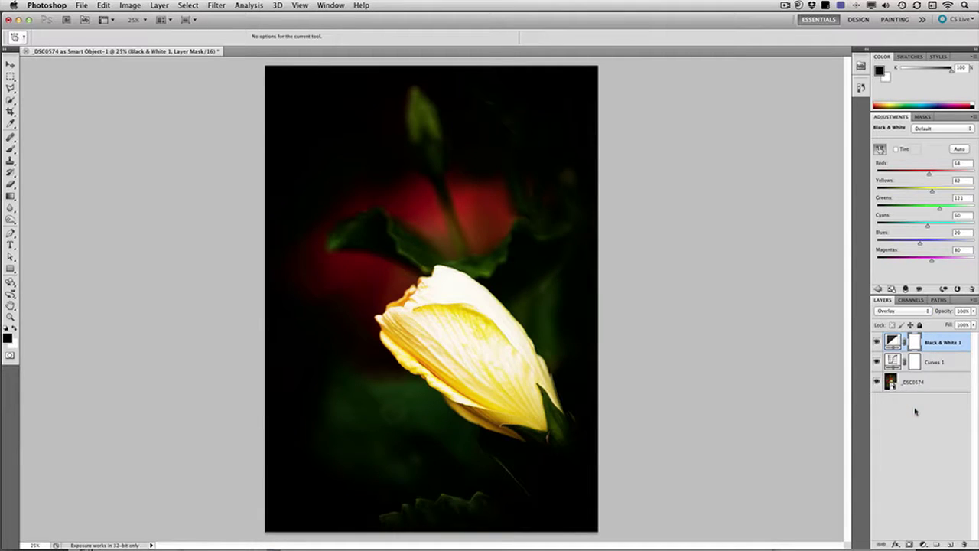
click(913, 311)
click(914, 322)
click(915, 311)
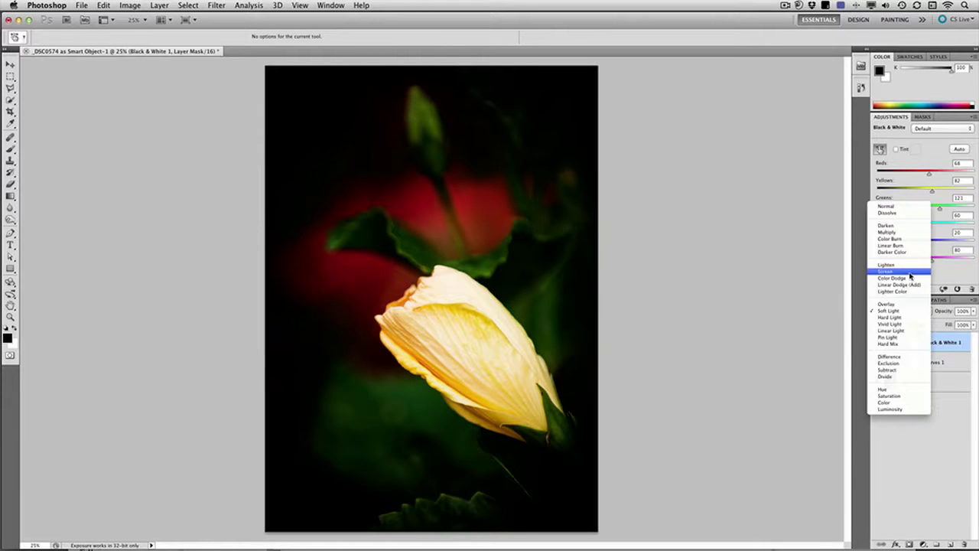
click(909, 273)
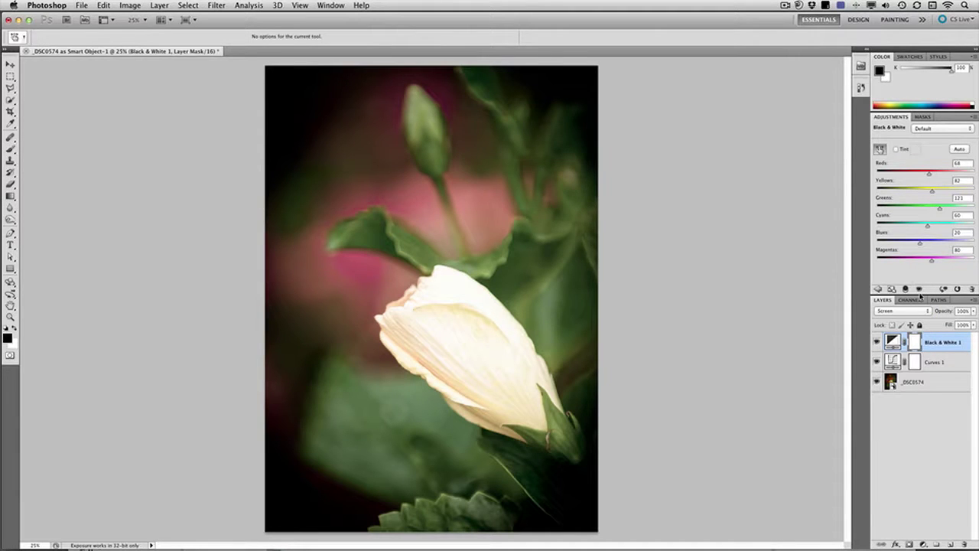
Set the Black & White layer's blend mode to Soft Light and its opacity to 46%.
click(918, 311)
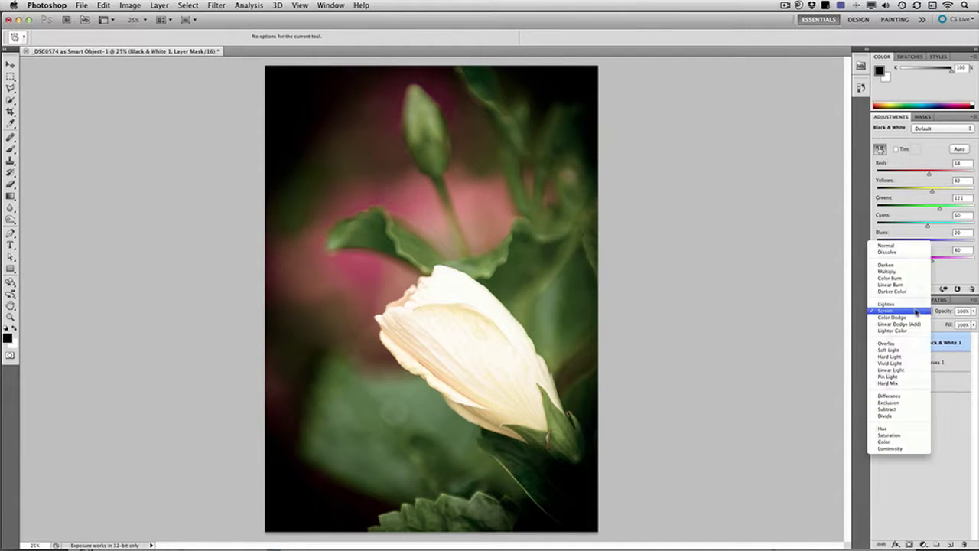
click(914, 351)
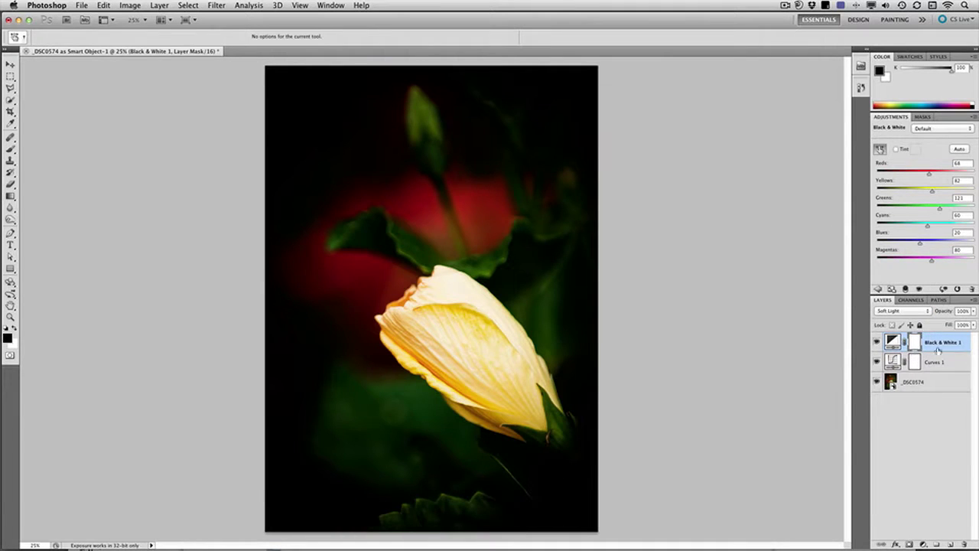
click(973, 311)
drag(952, 326, 942, 324)
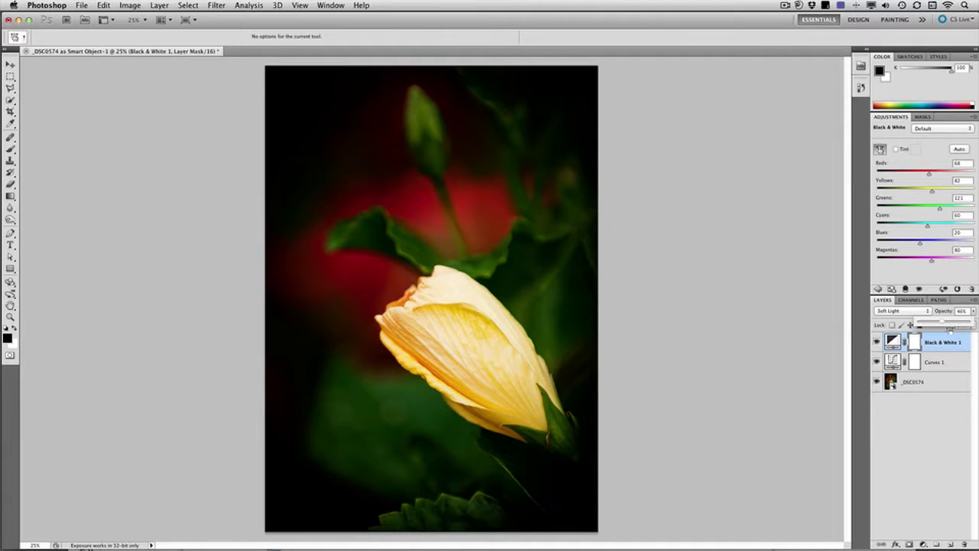
Copy the merged view of the whole canvas and paste it as a new layer above the adjustment layers.
key(super+a)
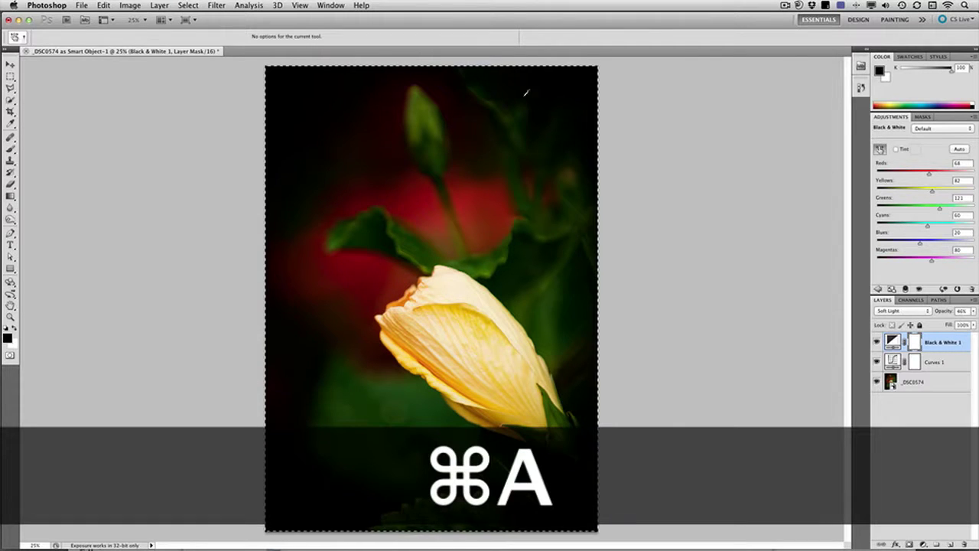
click(103, 5)
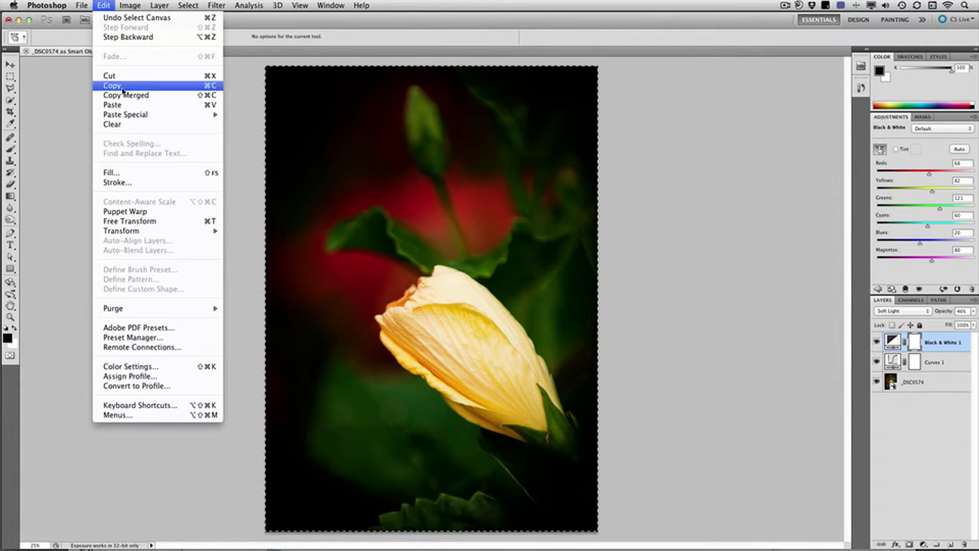
click(125, 95)
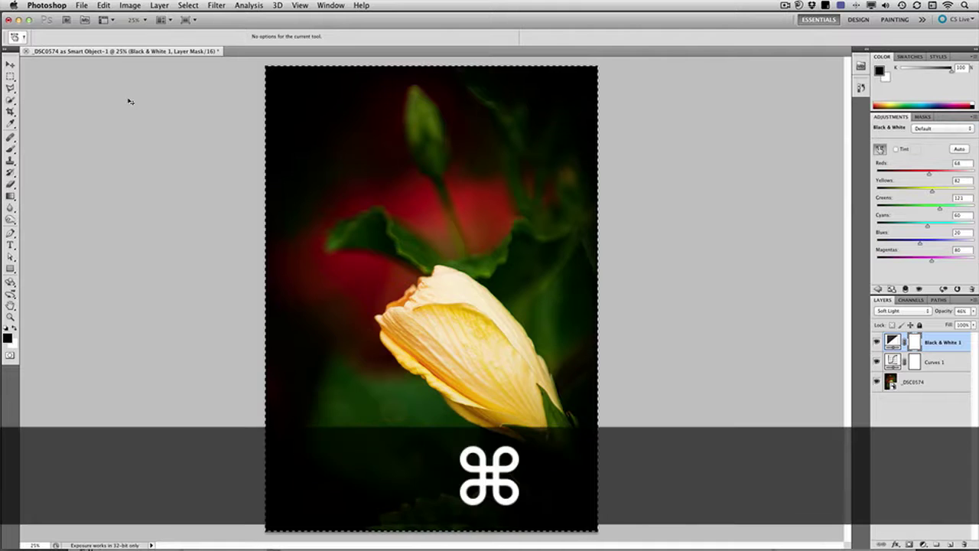
key(super+v)
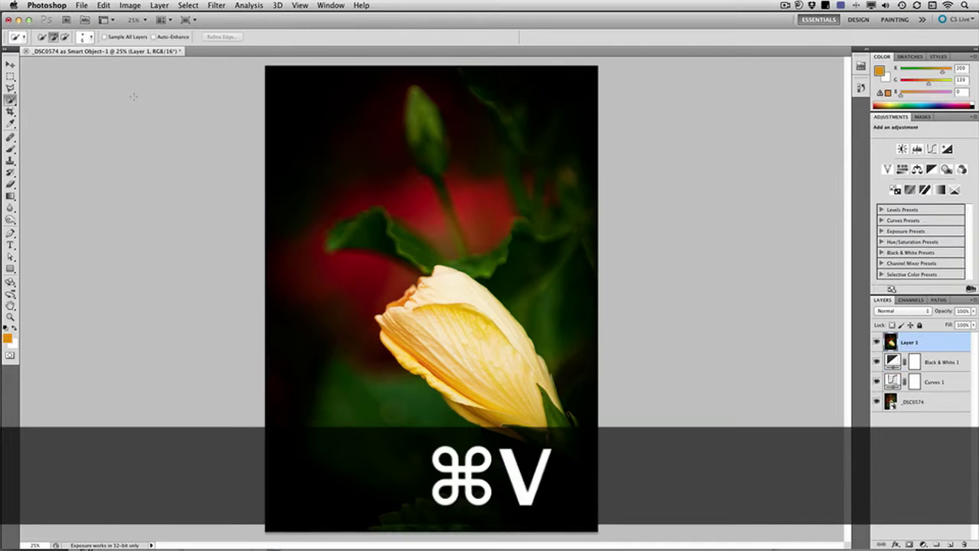
Apply the Find Edges filter to the pasted layer and desaturate it.
click(216, 5)
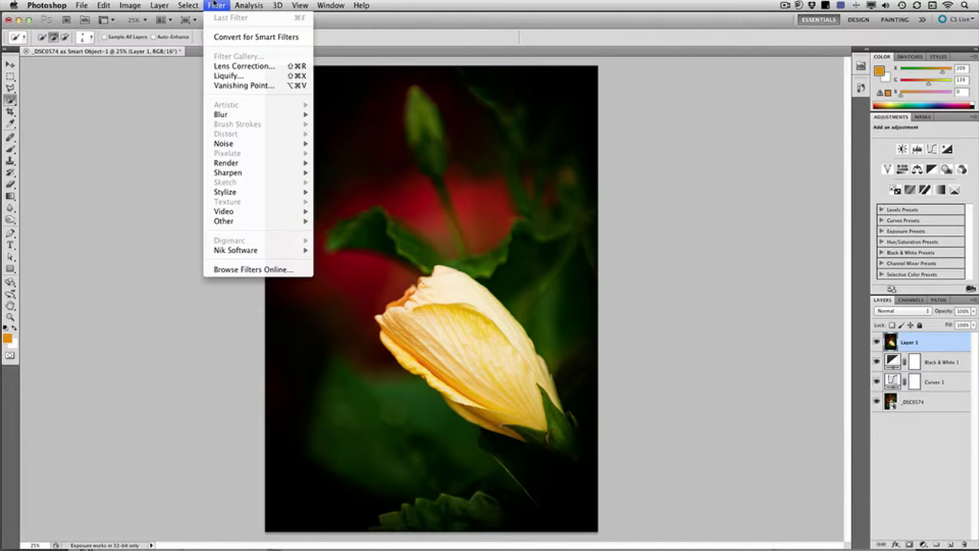
mouse_move(276, 195)
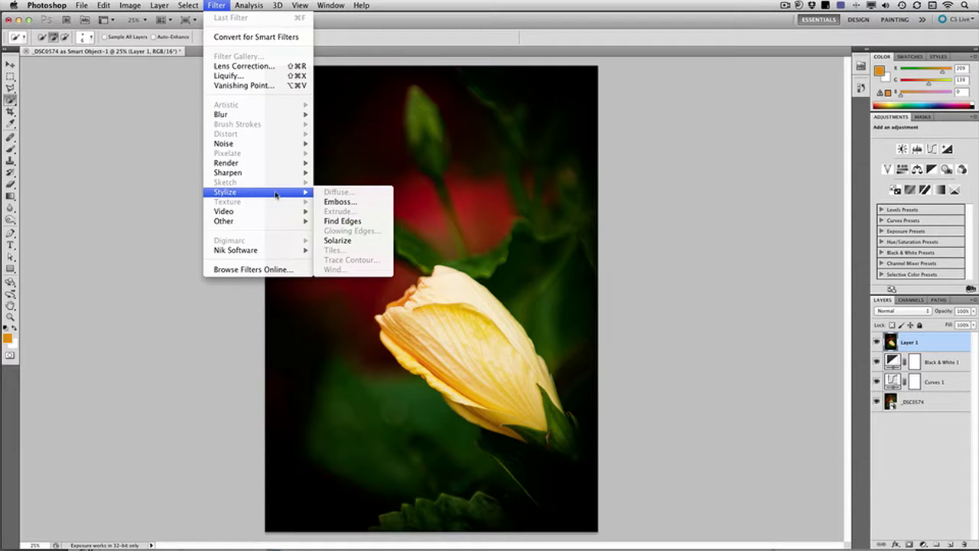
click(349, 221)
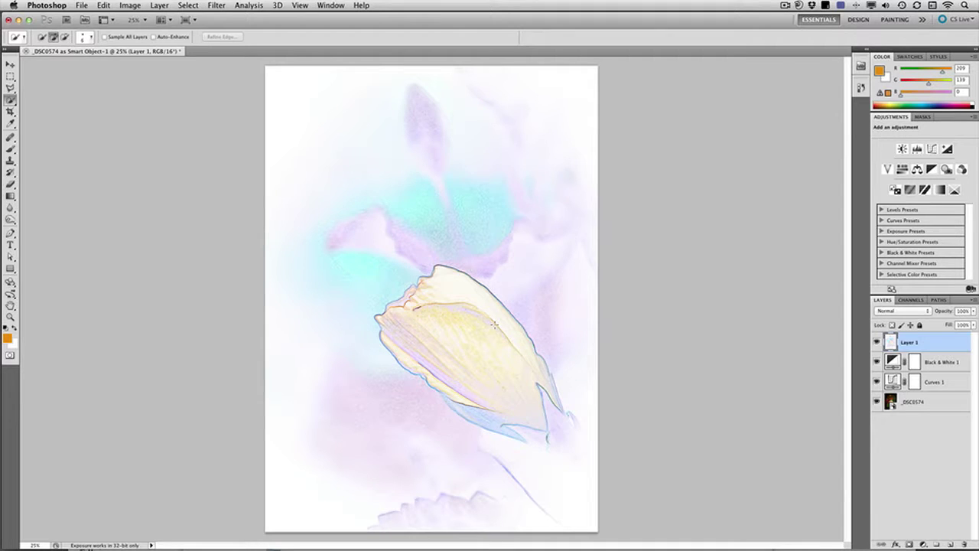
key(super+shift)
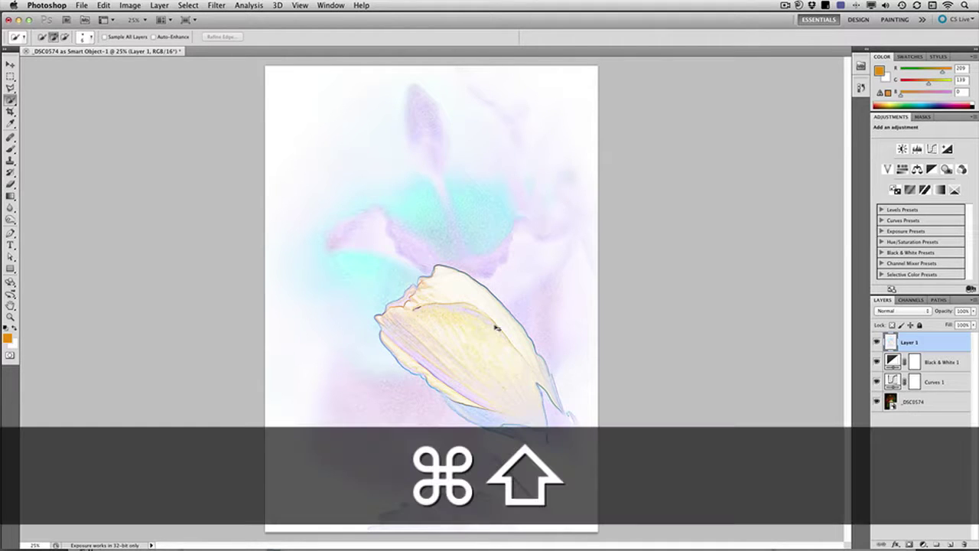
key(super+shift+u)
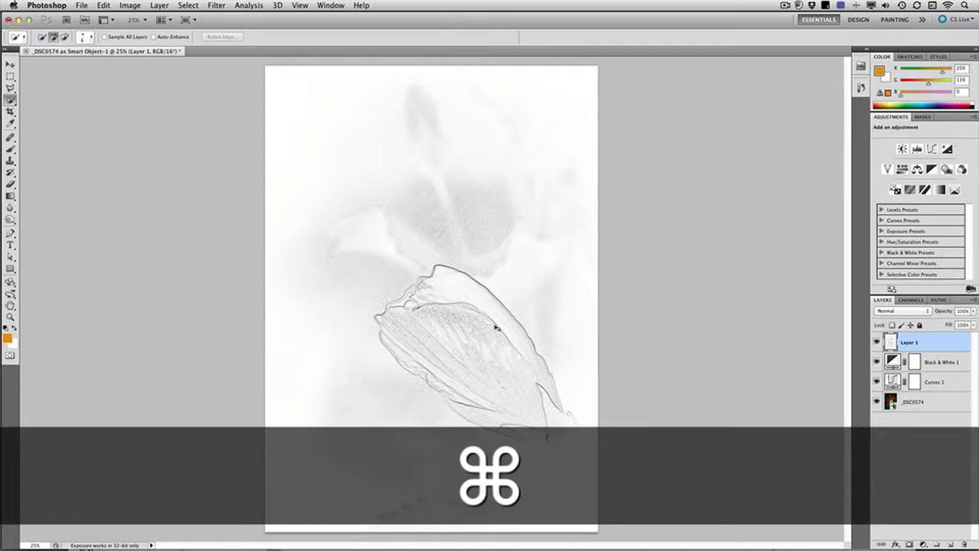
Strengthen the line drawing with Levels, setting the input values to 182, 0.71 and 246.
key(super+l)
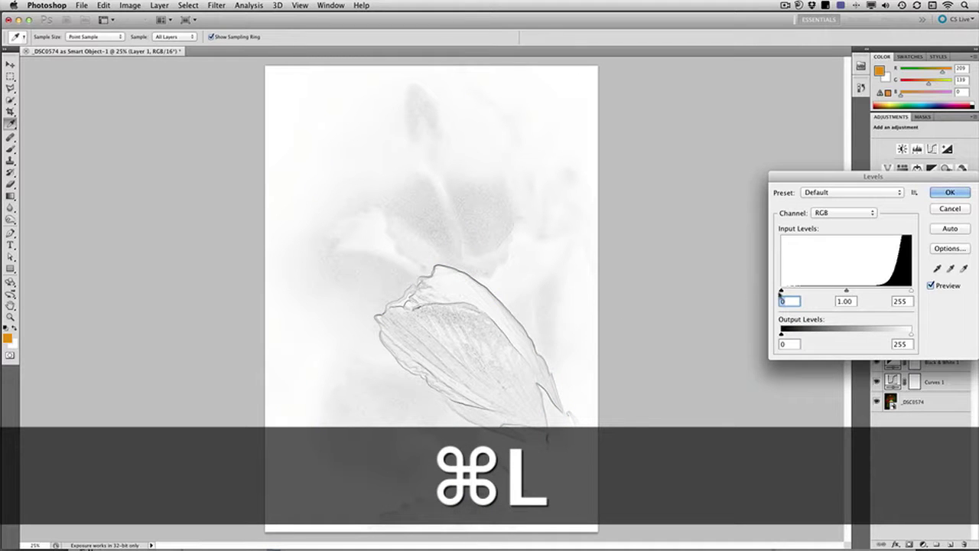
drag(781, 291, 895, 293)
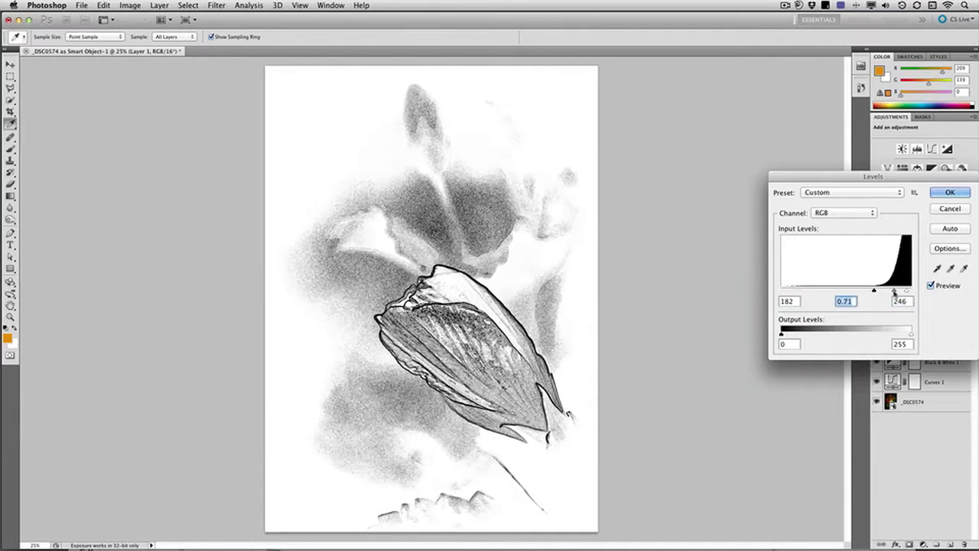
click(937, 193)
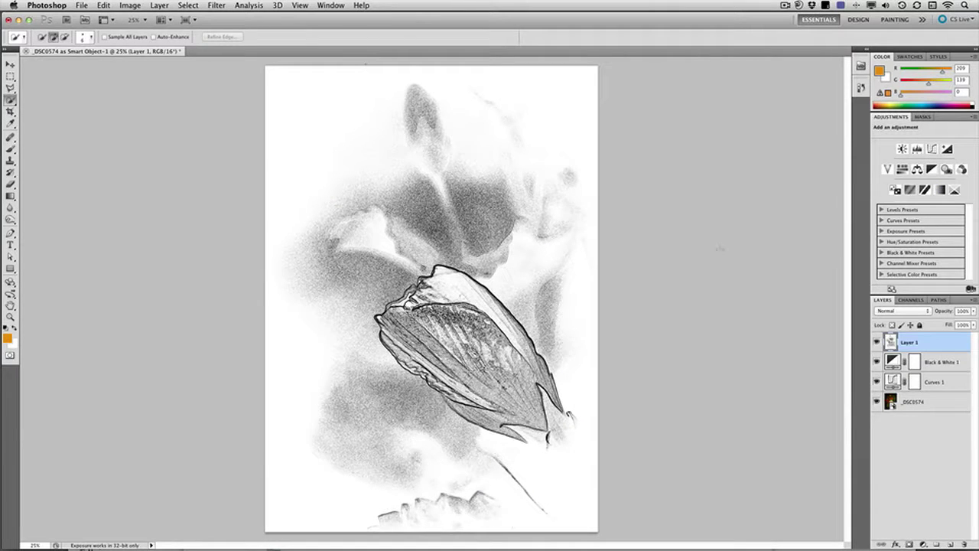
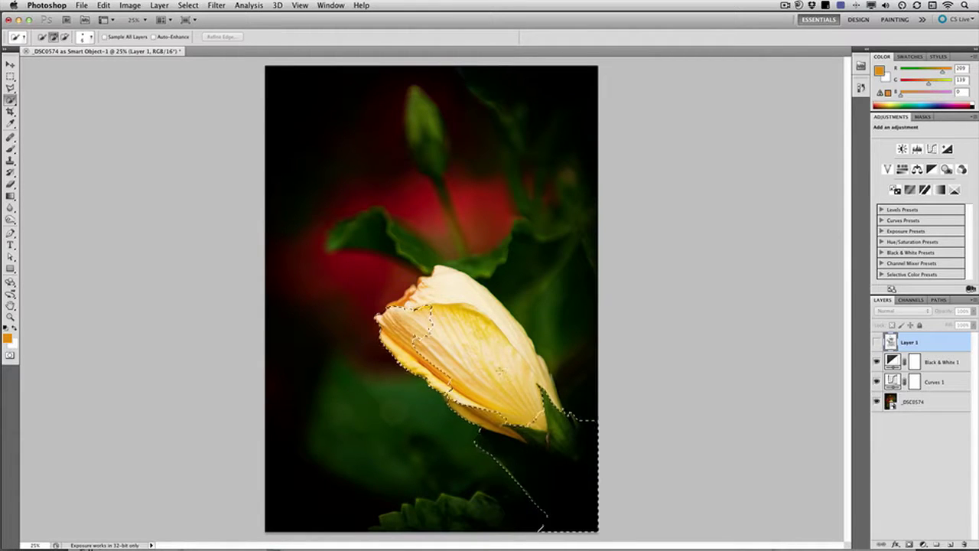
Extend the Quick Selection over the rest of the flower and start Refine Edge with Smart Radius and the On White view.
mouse_move(499, 369)
mouse_down()
mouse_move(455, 336)
mouse_move(464, 345)
mouse_move(445, 316)
mouse_up()
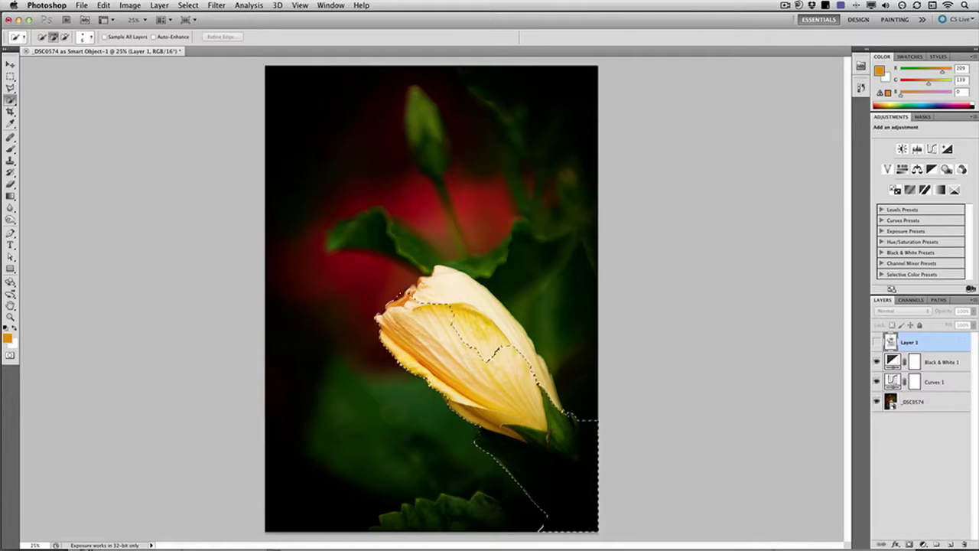
mouse_move(448, 316)
mouse_down()
mouse_move(458, 298)
mouse_move(498, 335)
mouse_up()
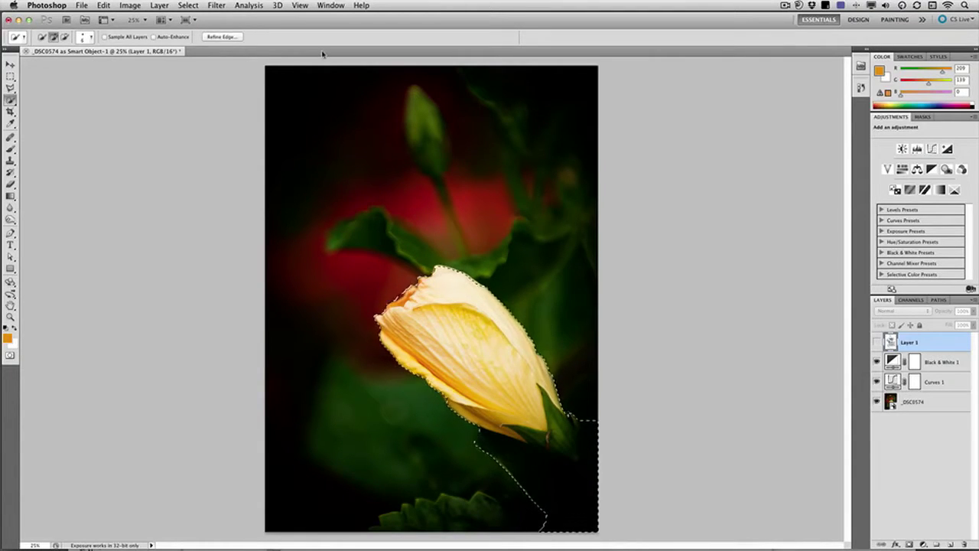
click(216, 36)
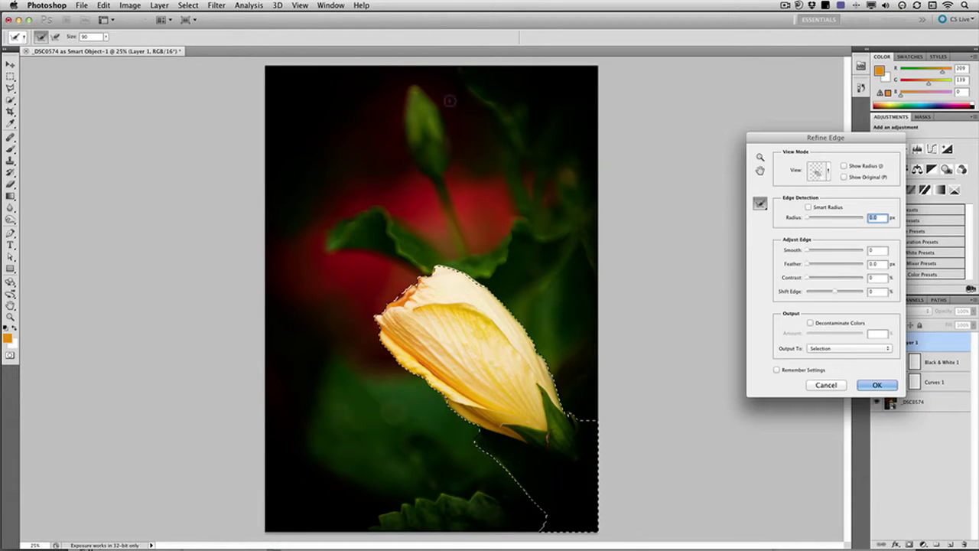
click(808, 206)
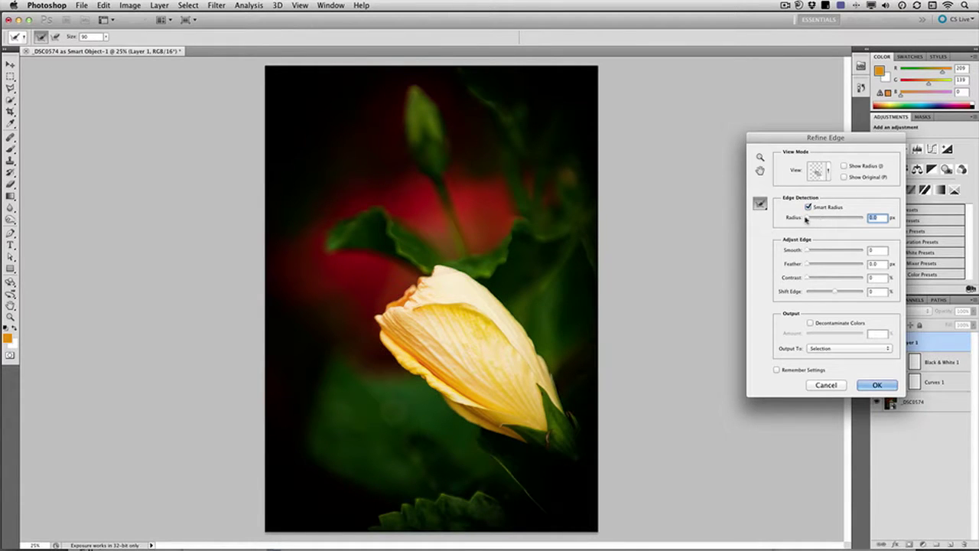
drag(805, 219, 829, 219)
click(829, 175)
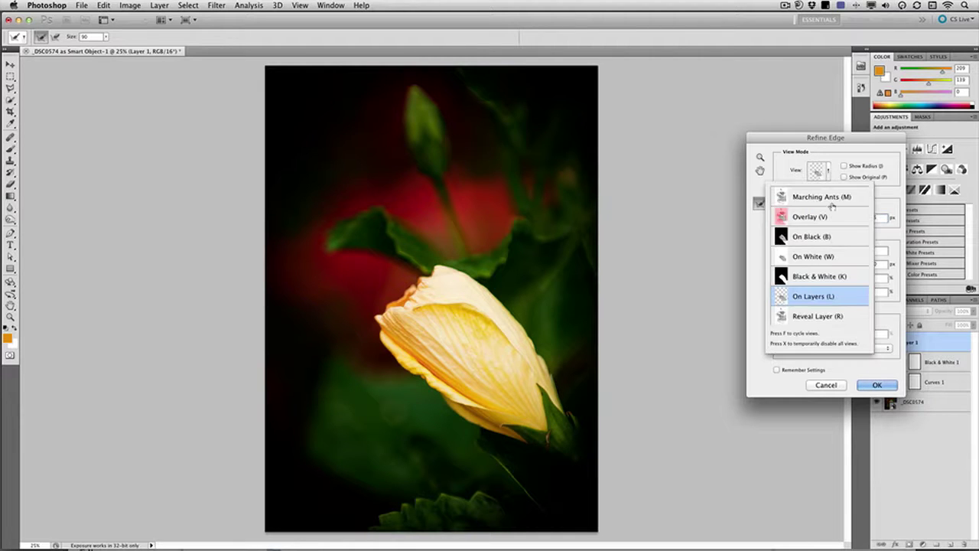
click(833, 257)
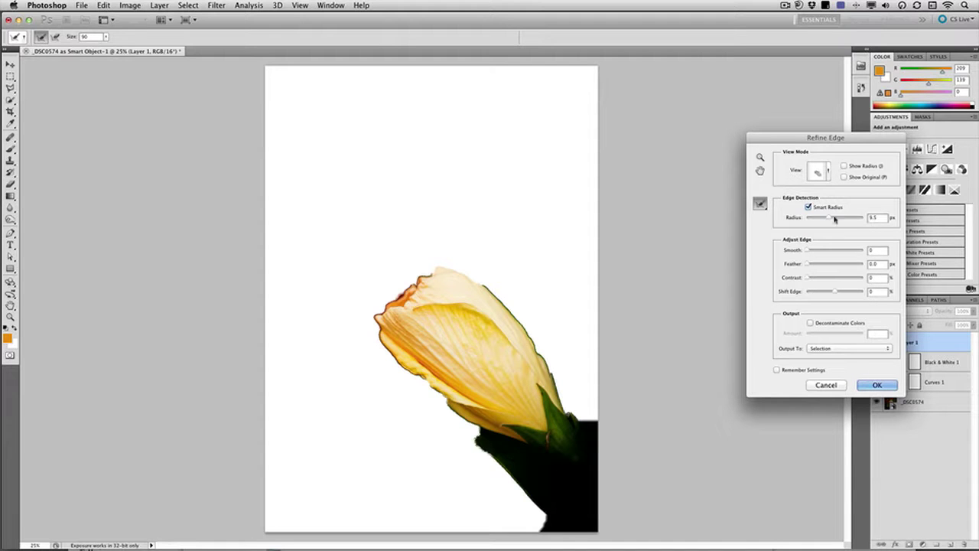
Brush the flower's upper edge and refine the selection with Radius 3.6 px, Smooth 33, Feather 4.4 px and Shift Edge -40%.
drag(834, 220, 833, 219)
mouse_move(431, 275)
mouse_down()
mouse_move(438, 263)
mouse_move(468, 269)
mouse_move(496, 294)
mouse_up()
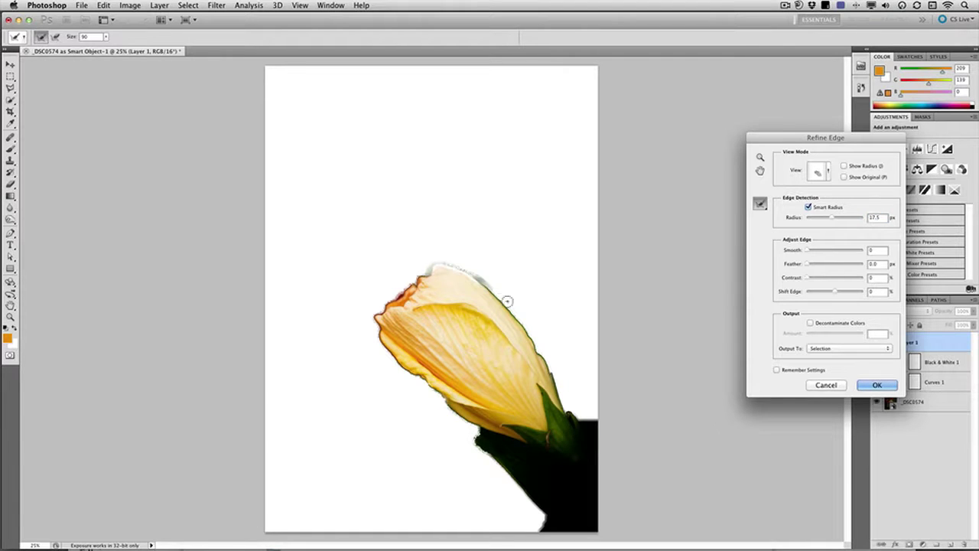
drag(824, 218, 818, 219)
drag(812, 265, 824, 267)
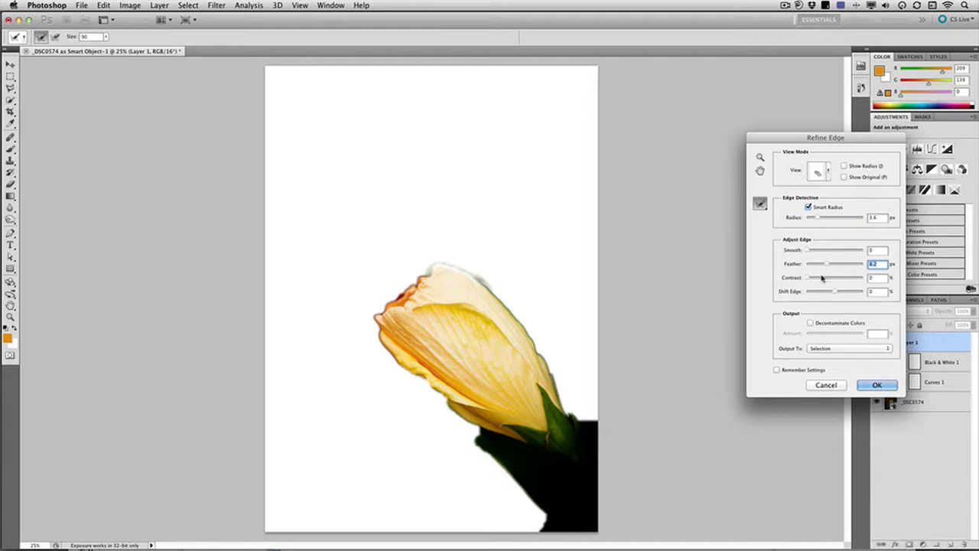
drag(833, 292, 820, 268)
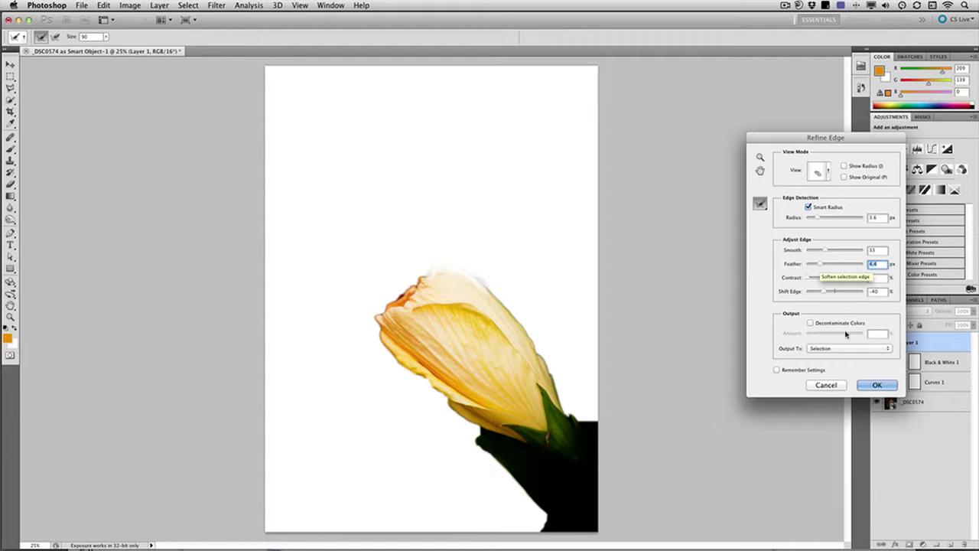
click(876, 385)
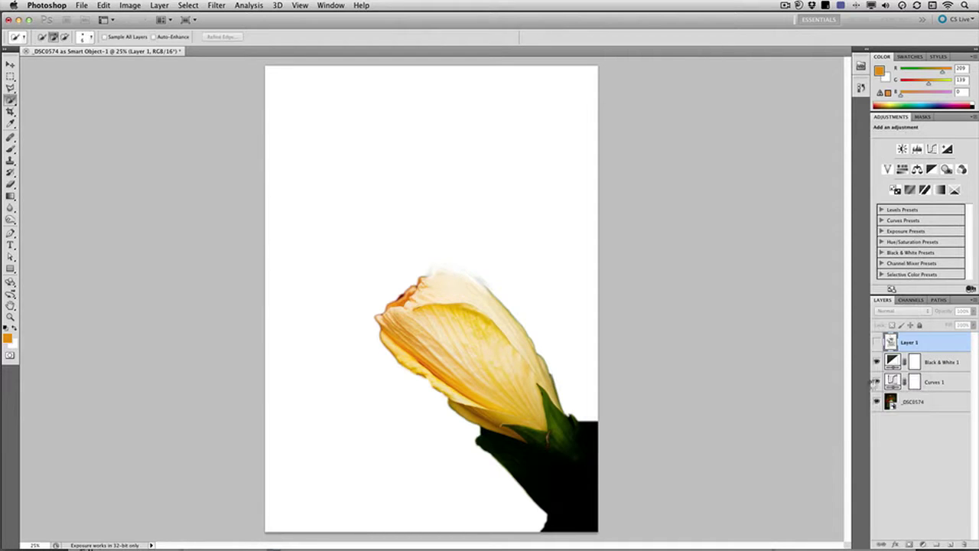
Show the edge layer again in Overlay mode and add a layer mask from the flower selection.
click(876, 342)
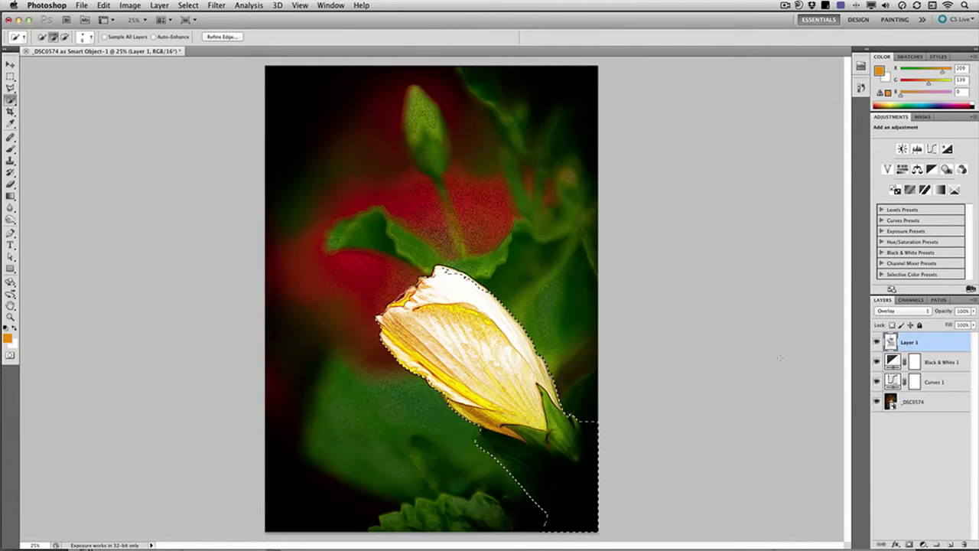
click(911, 545)
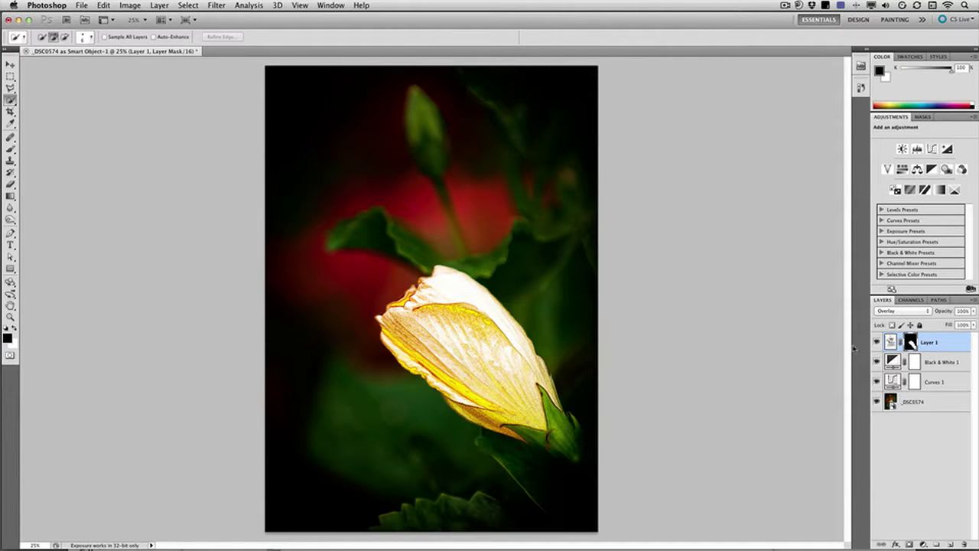
Load the edge layer's mask as a selection, invert it and fill the background area of the mask with 50% Gray.
super+click(911, 343)
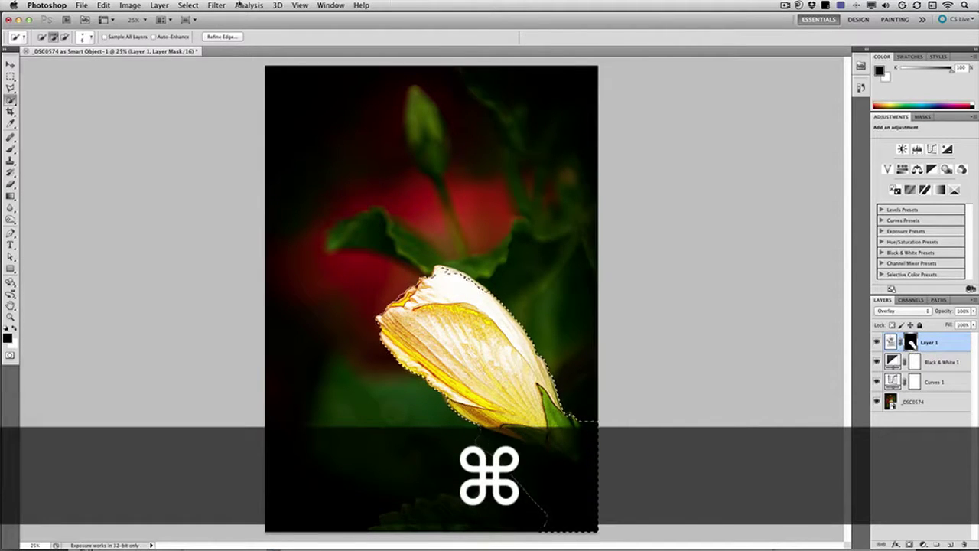
click(188, 5)
click(195, 47)
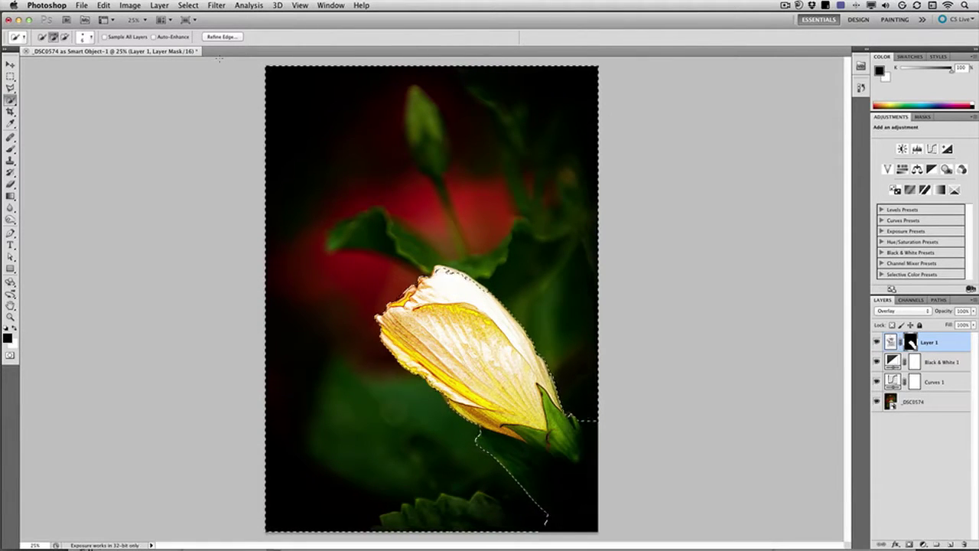
click(103, 5)
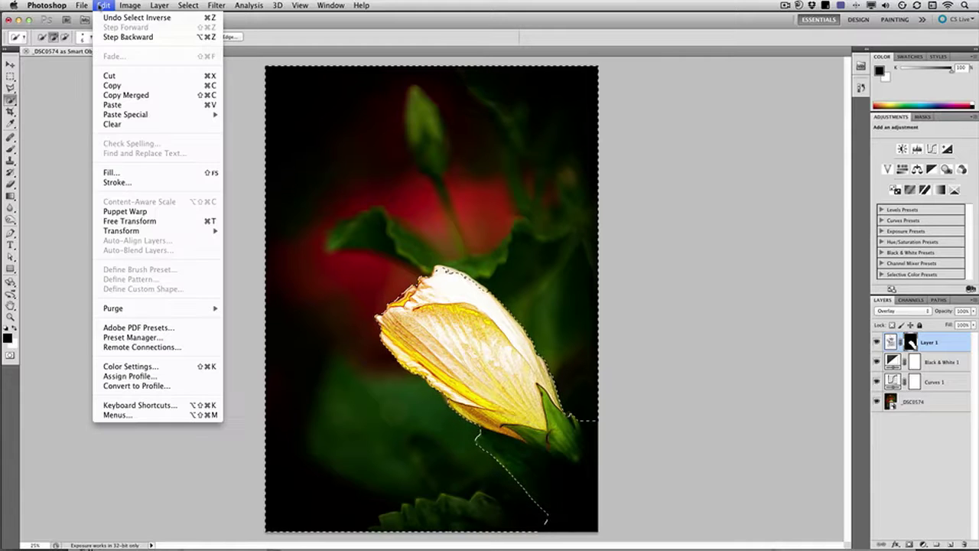
click(118, 173)
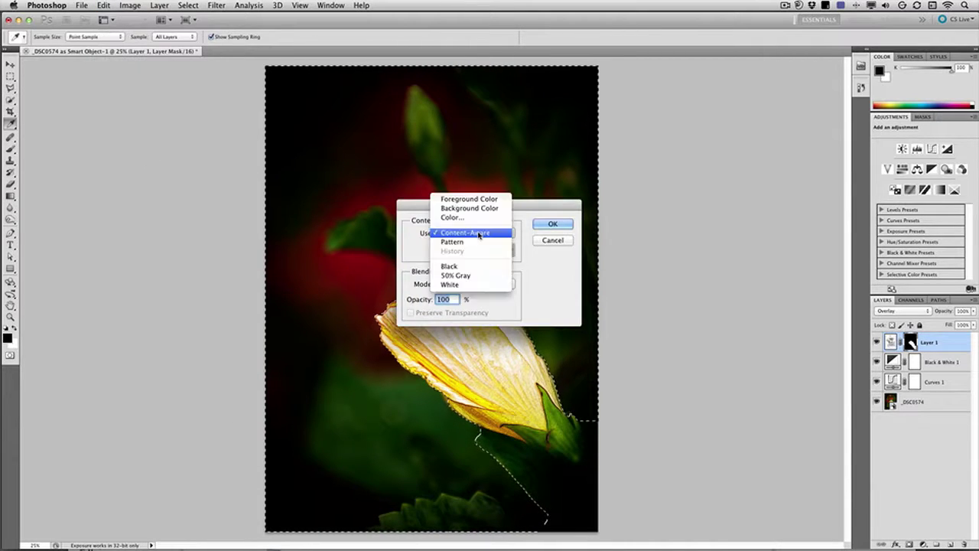
click(552, 224)
key(w)
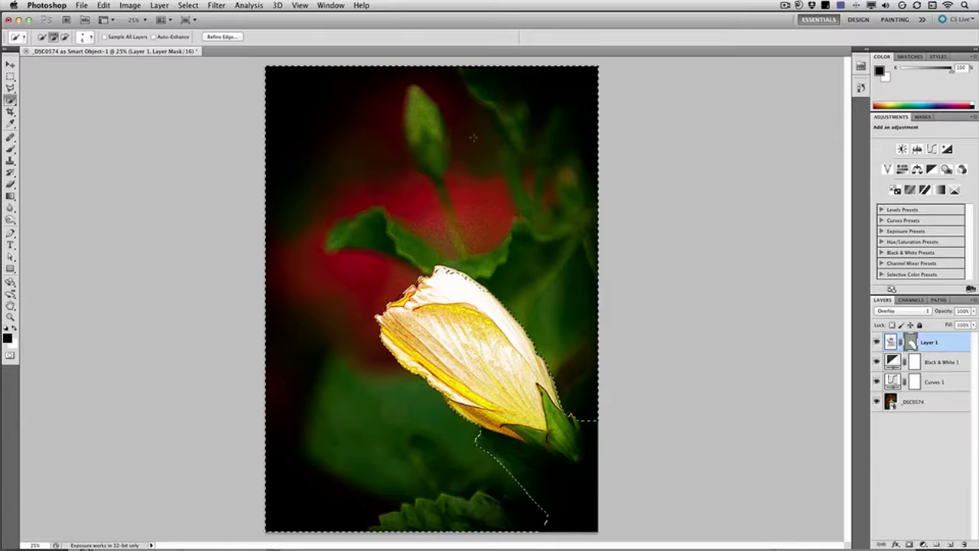
Fade the gray fill on the mask so the effect on the background is weaker, and deselect.
click(104, 6)
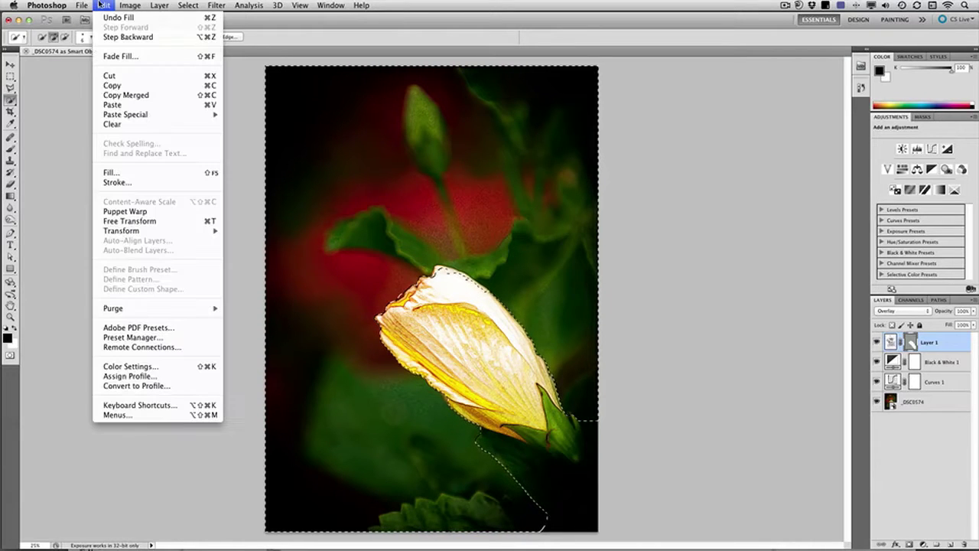
click(118, 56)
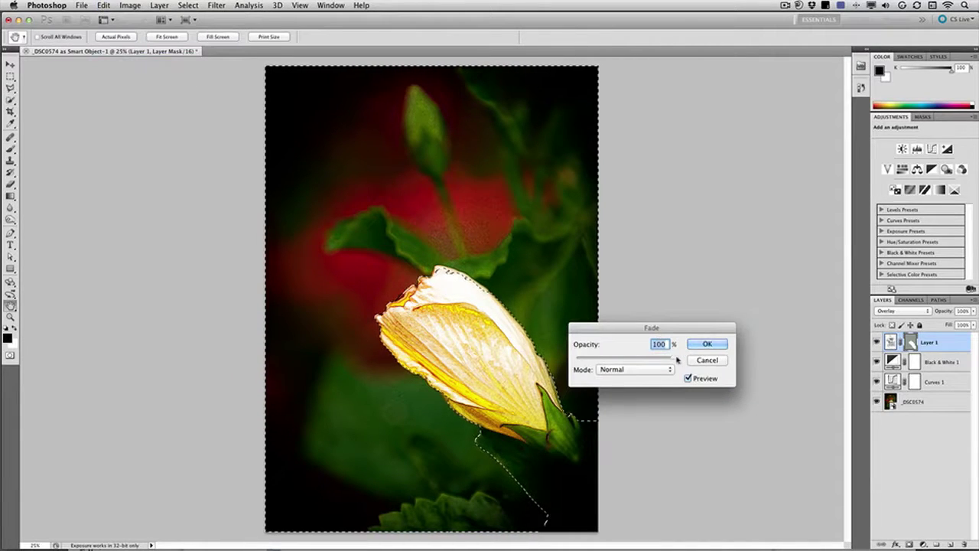
drag(671, 359, 636, 364)
click(703, 344)
key(w)
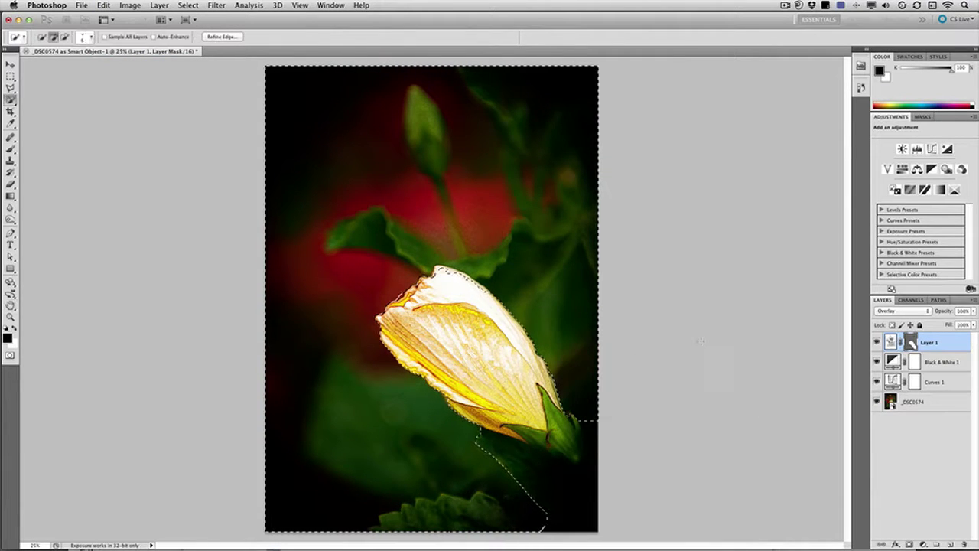
key(super+d)
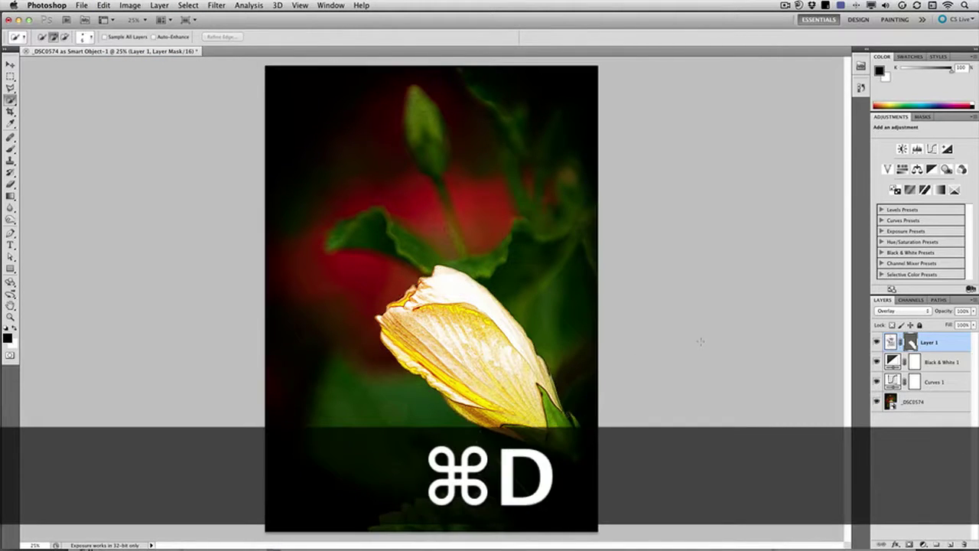
Compare the image with and without the edge layer and lower that layer's opacity to 76%.
click(877, 343)
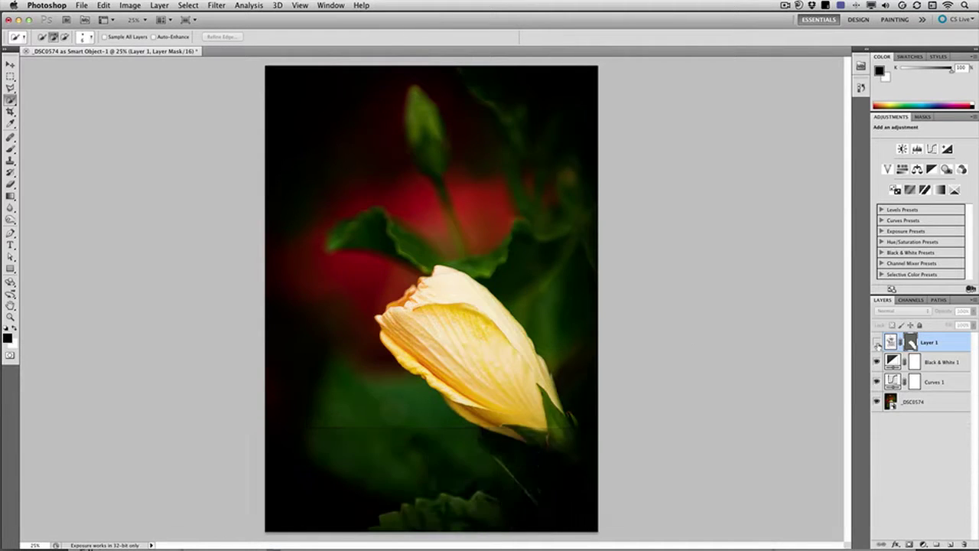
click(877, 343)
click(877, 343)
click(877, 343)
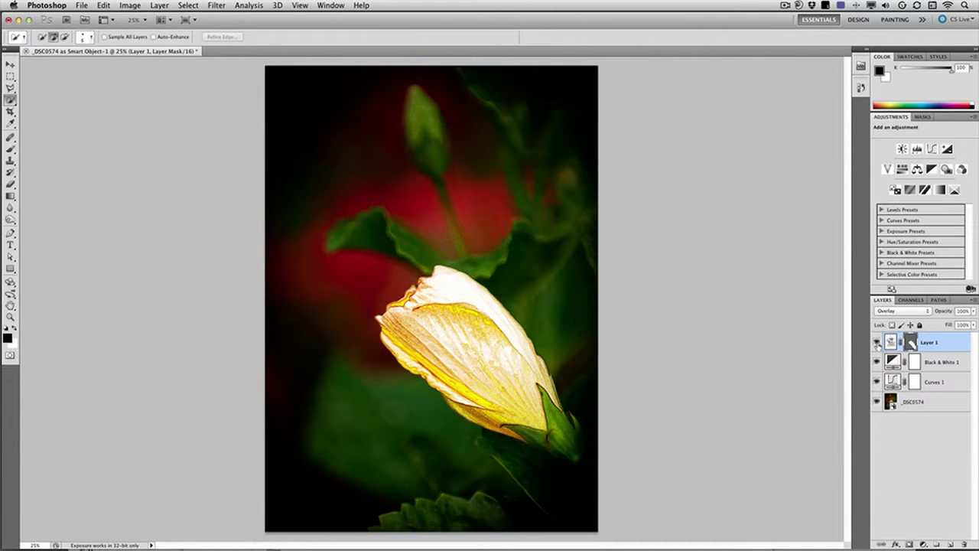
click(973, 313)
drag(967, 324, 956, 324)
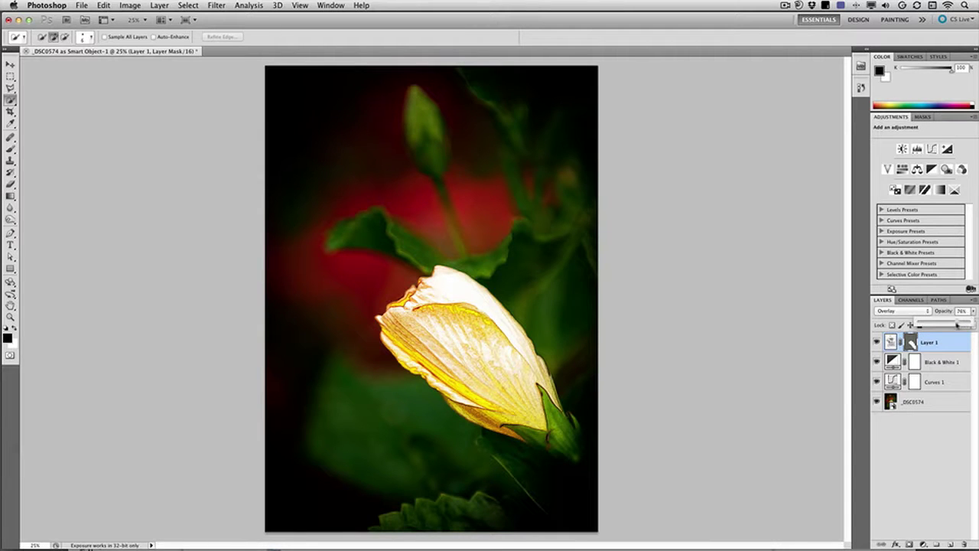